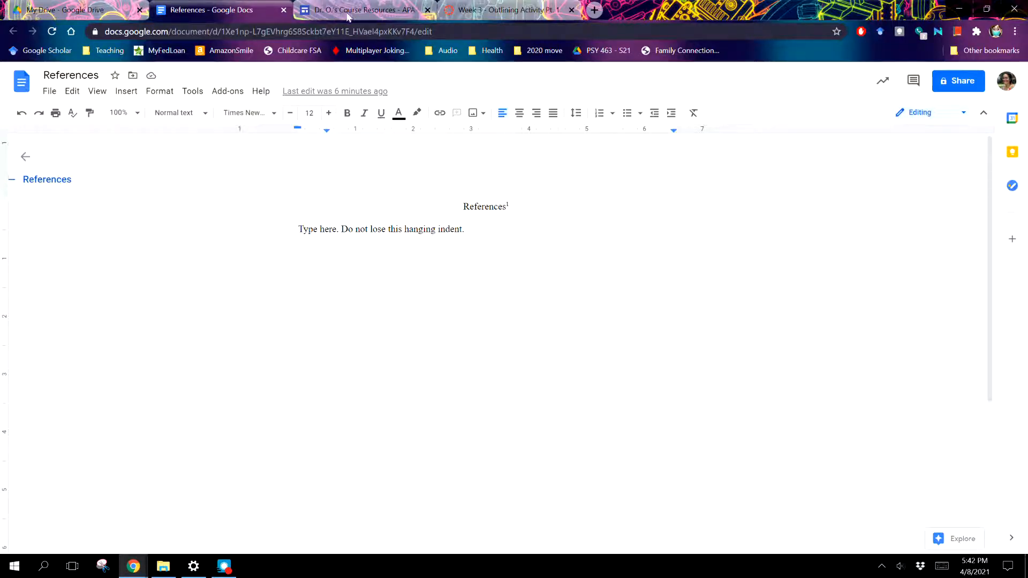
# Close the APA course resources page and reopen it through the instructions link in the References document's footnote
pyautogui.click(428, 10)
pyautogui.click(333, 229)
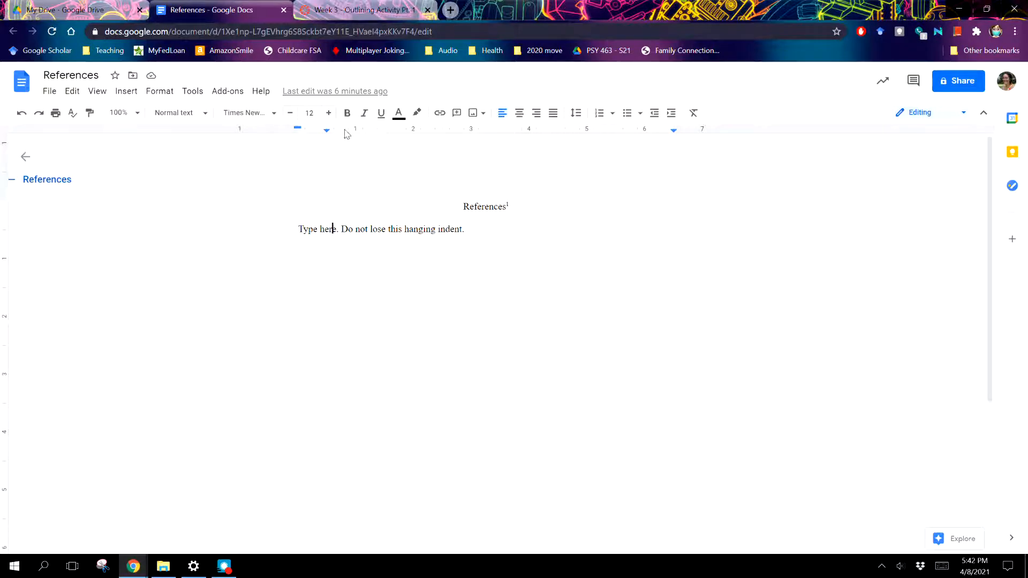
pyautogui.scroll(-4, 444, 391)
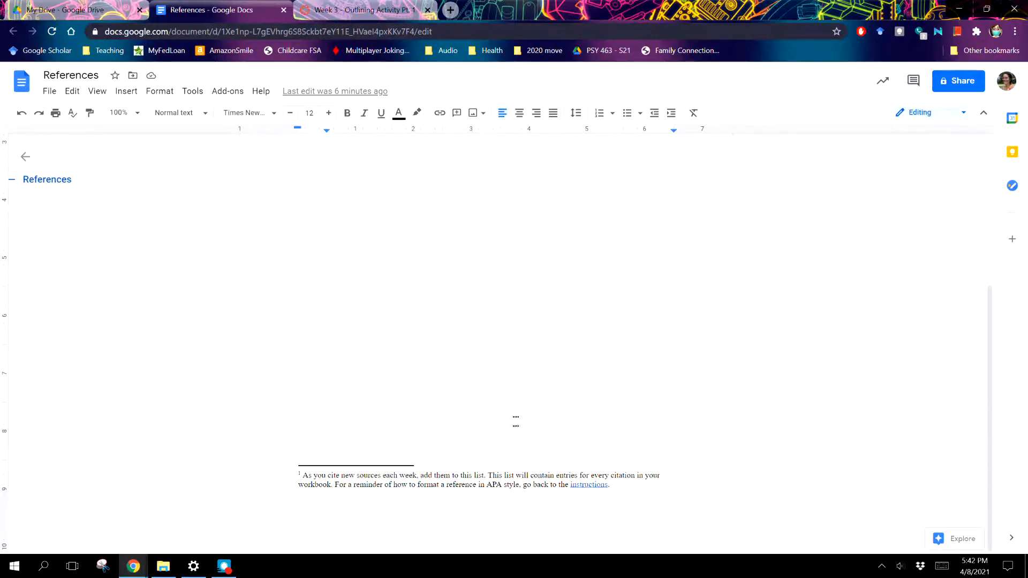
pyautogui.click(593, 485)
pyautogui.click(593, 502)
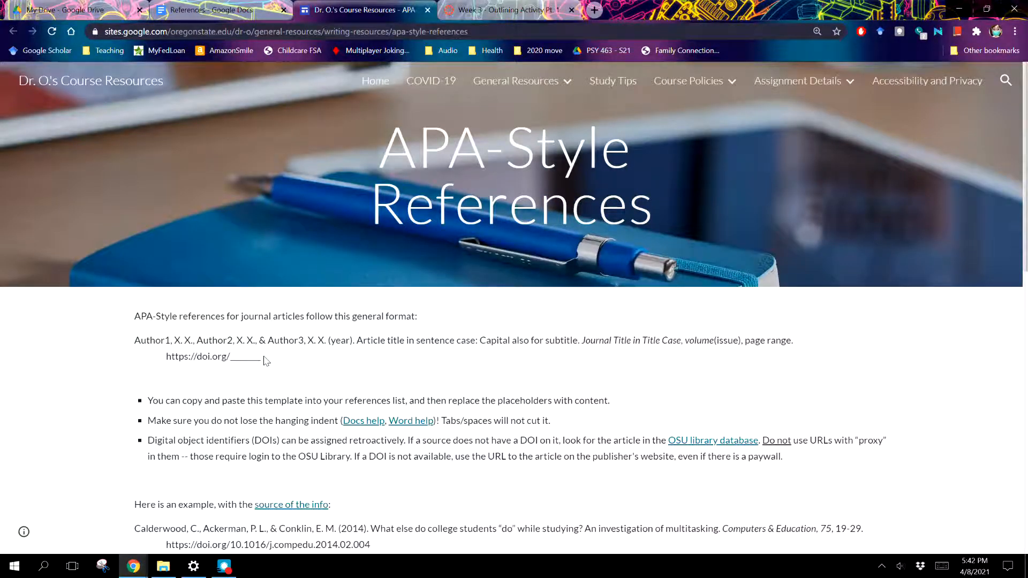
# Copy the general APA journal article reference template from the course page and paste it on a new line below the placeholder text
pyautogui.moveTo(262, 359); pyautogui.dragTo(136, 341)
pyautogui.hotkey('ctrl', 'c')
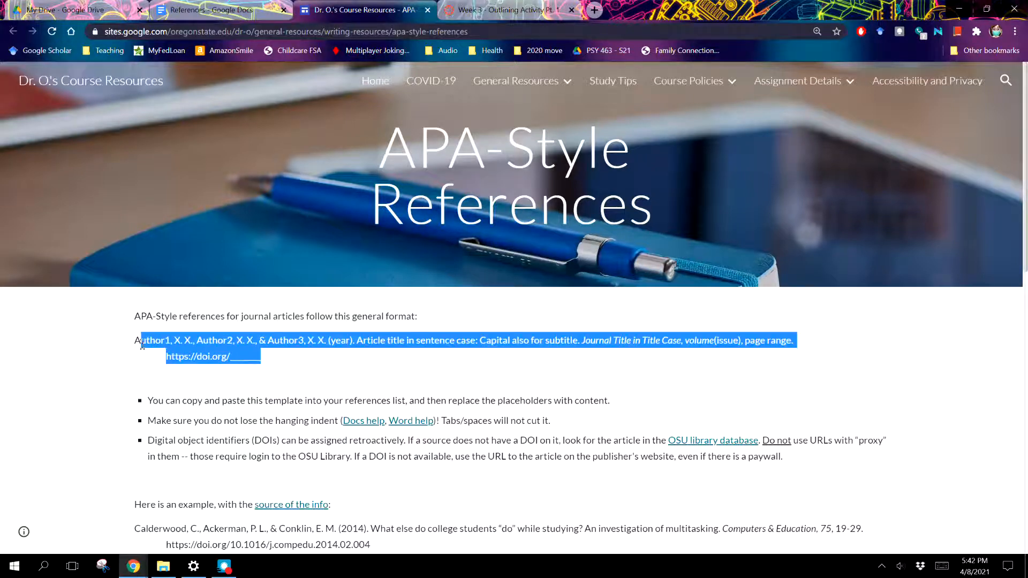
pyautogui.click(225, 10)
pyautogui.click(529, 232)
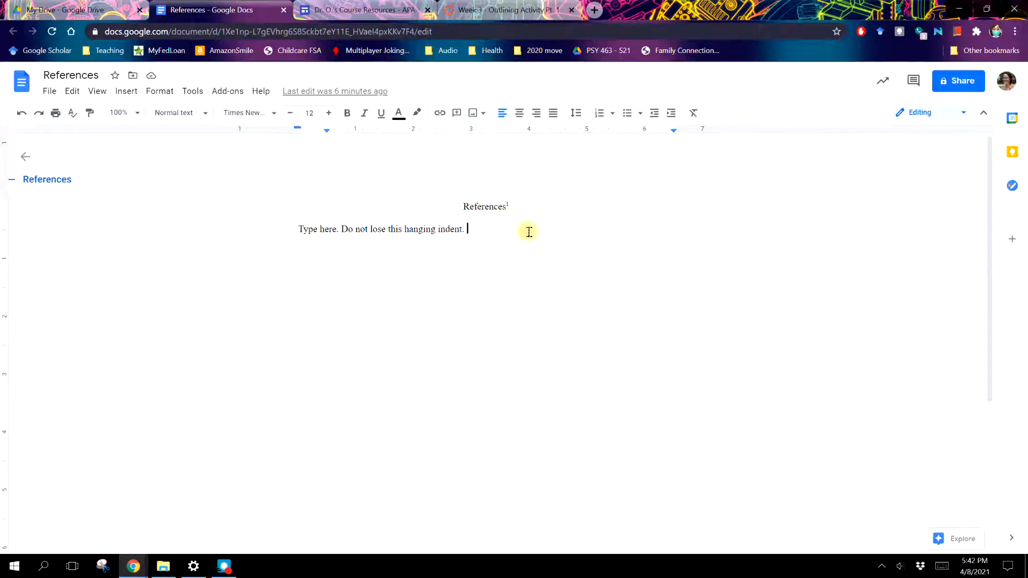
pyautogui.press('Return')
pyautogui.hotkey('ctrl', 'v')
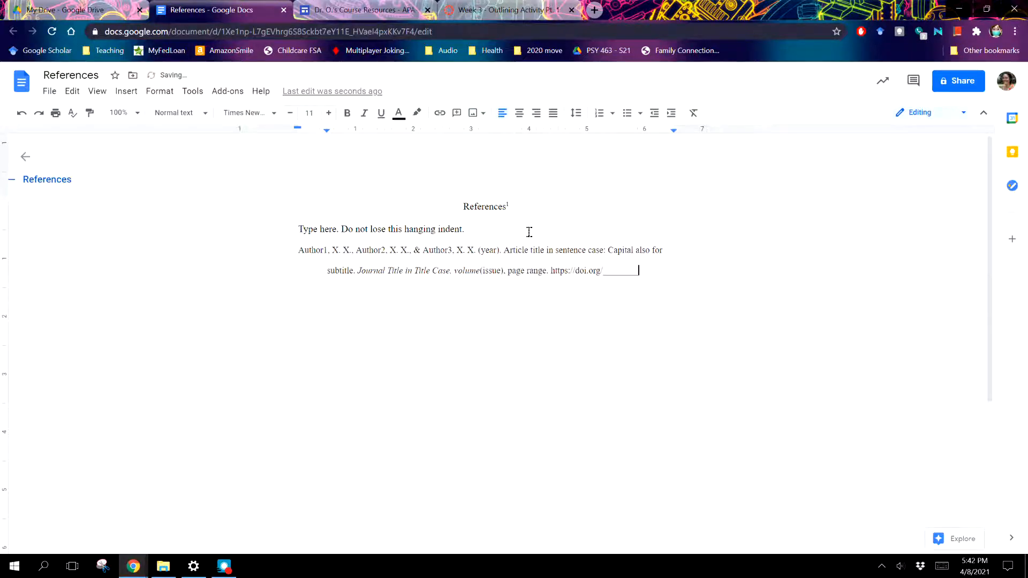
# Paste a second copy of the reference template lower on the page and give it a hanging indent
pyautogui.click(518, 373)
pyautogui.hotkey('ctrl', 'v')
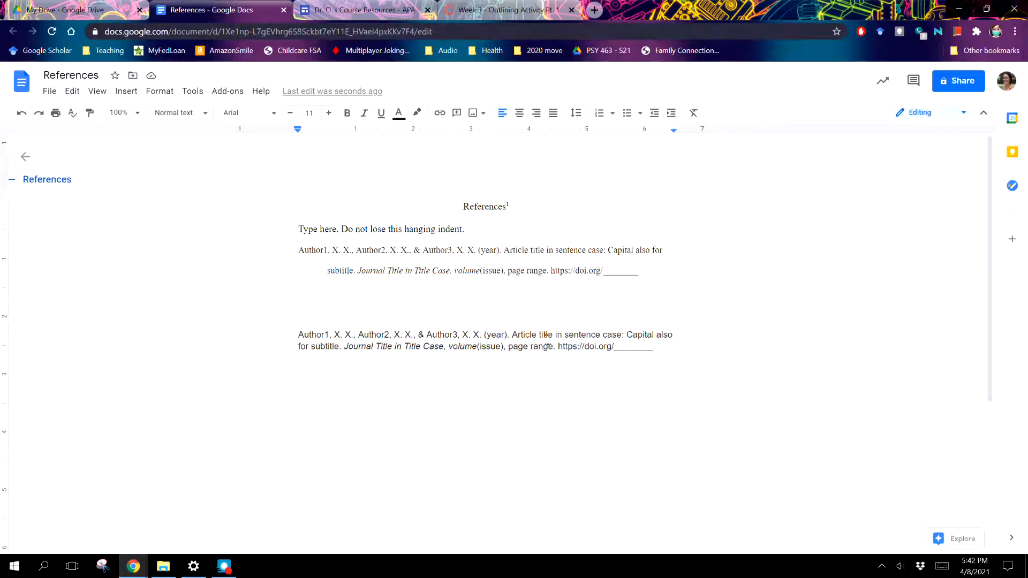
pyautogui.moveTo(654, 347); pyautogui.dragTo(287, 337)
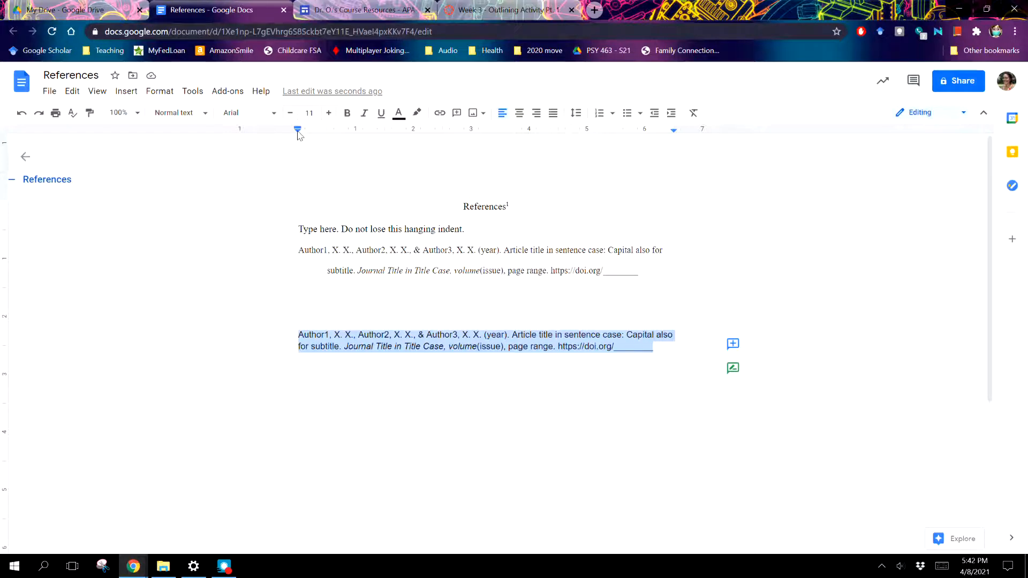
pyautogui.moveTo(298, 134)
pyautogui.mouseDown()
pyautogui.moveTo(328, 136)
pyautogui.moveTo(298, 145)
pyautogui.mouseUp()
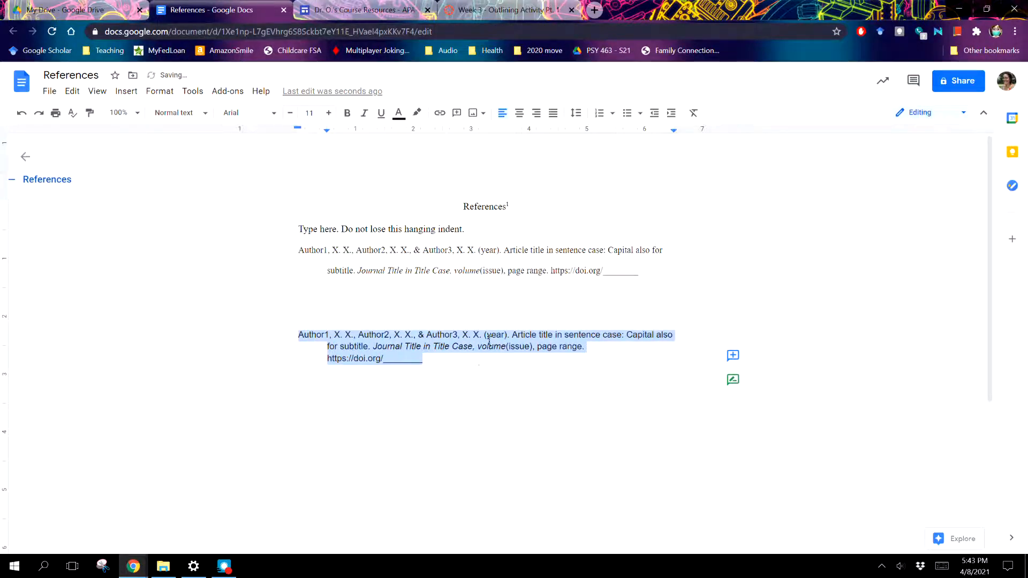
# Apply custom line spacing of 2 to the second template copy, keeping paragraph spacing at 0 before and after
pyautogui.click(577, 117)
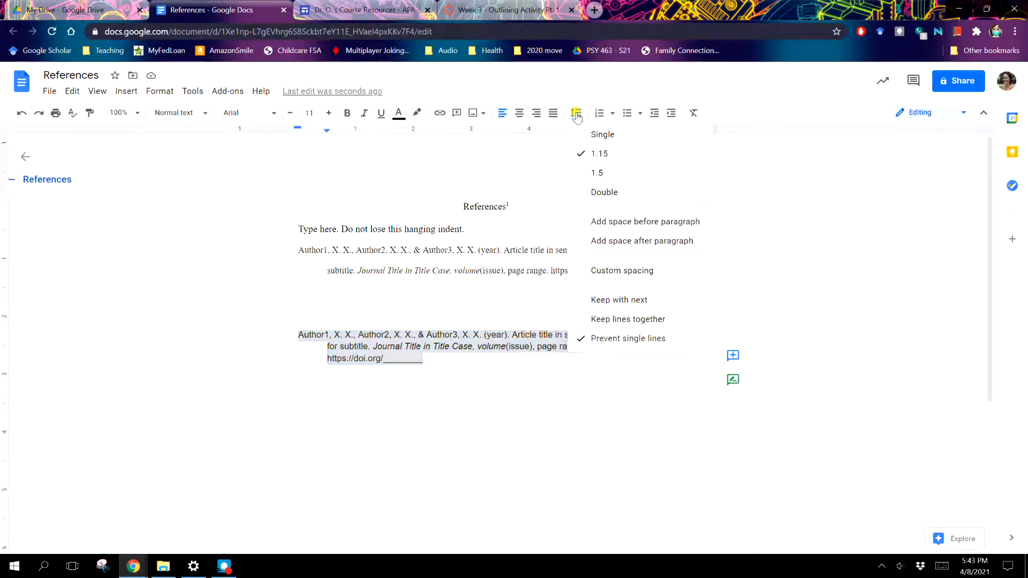
pyautogui.click(648, 274)
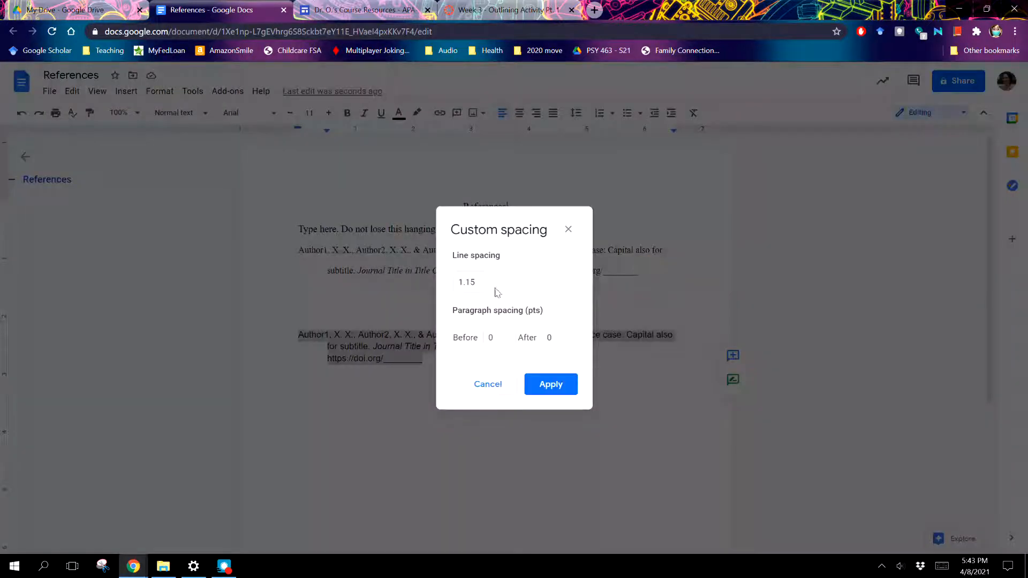
pyautogui.click(475, 284)
pyautogui.write('2')
pyautogui.click(501, 337)
pyautogui.click(562, 340)
pyautogui.click(497, 340)
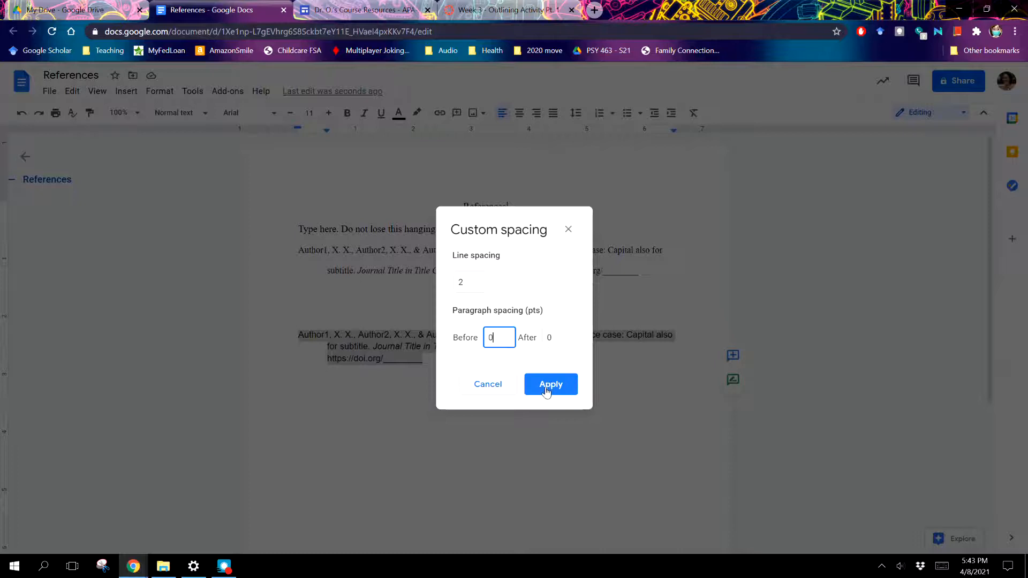
pyautogui.click(547, 391)
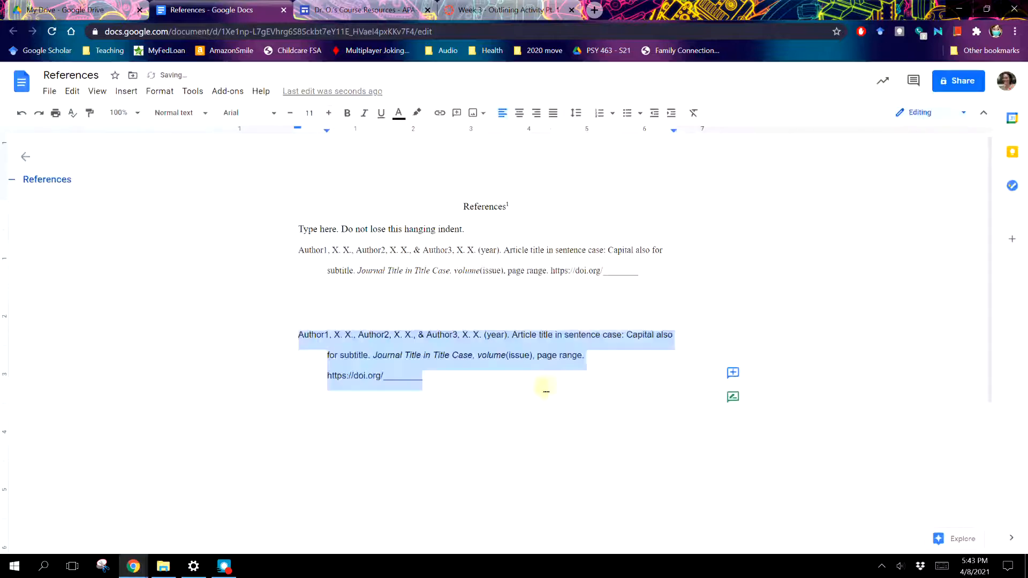
# Set the second template copy to Times New Roman at size 12
pyautogui.click(272, 113)
pyautogui.click(276, 183)
pyautogui.click(329, 114)
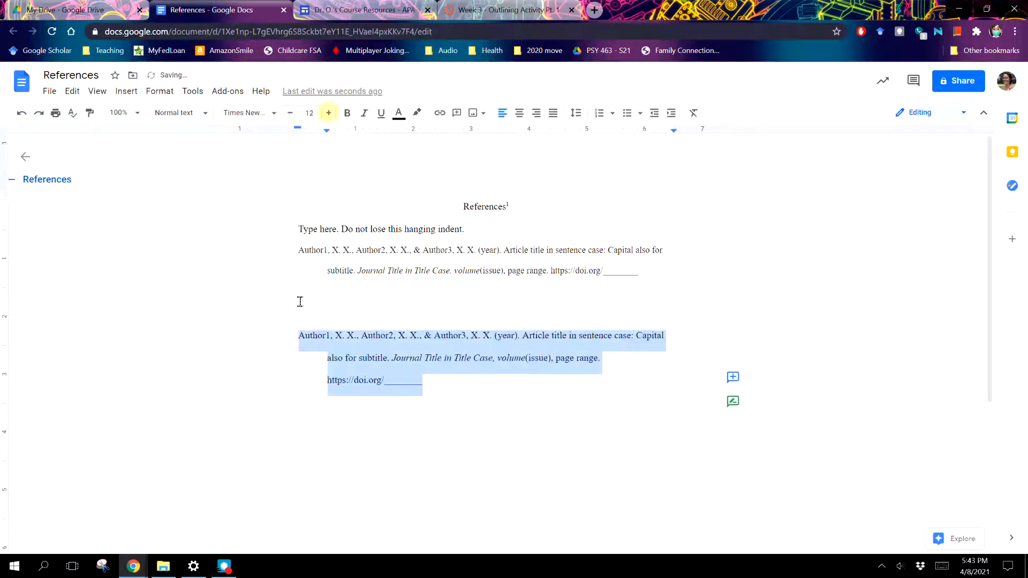
pyautogui.click(563, 439)
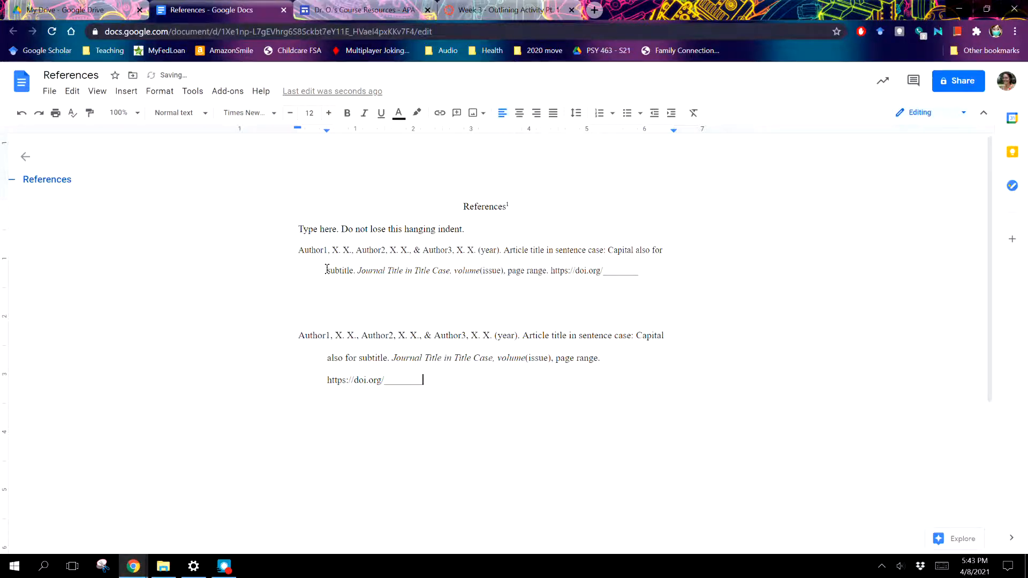
# Delete the second template copy and the "Type here. Do not lose this hanging indent." placeholder line
pyautogui.moveTo(287, 296); pyautogui.dragTo(512, 411)
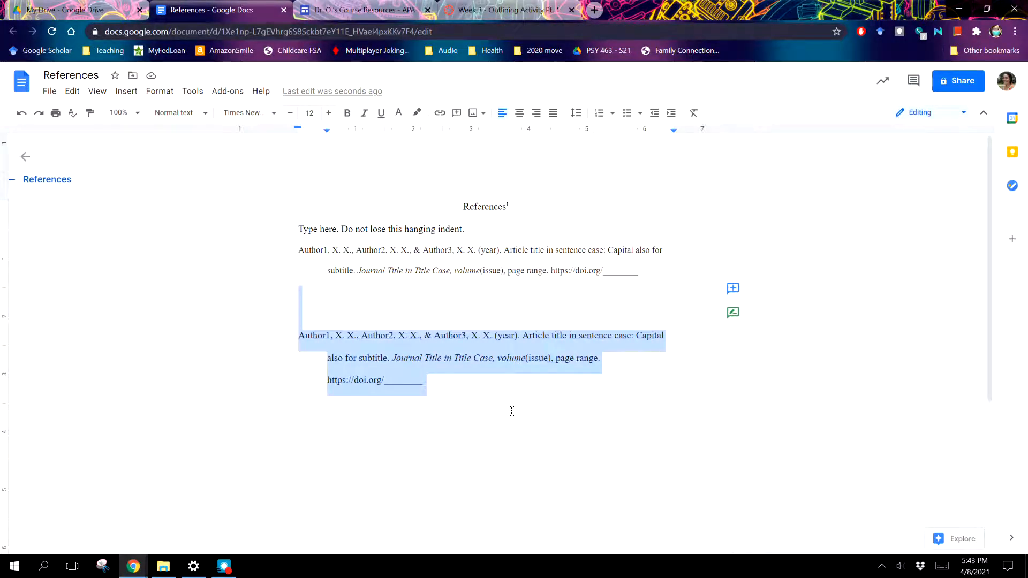
pyautogui.press('BackSpace')
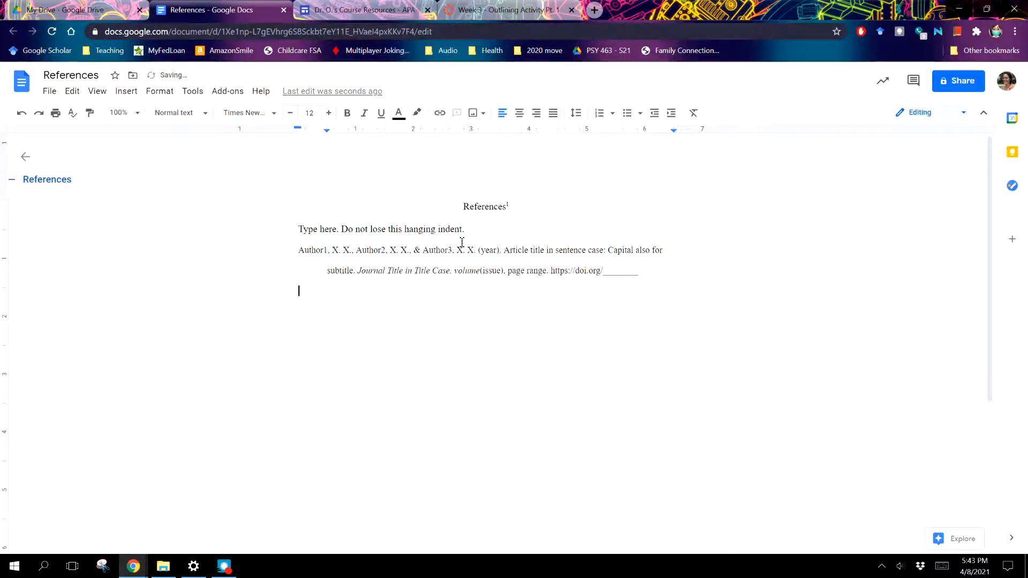
pyautogui.click(294, 227)
pyautogui.keyDown('shift'); pyautogui.click(498, 225); pyautogui.keyUp('shift')
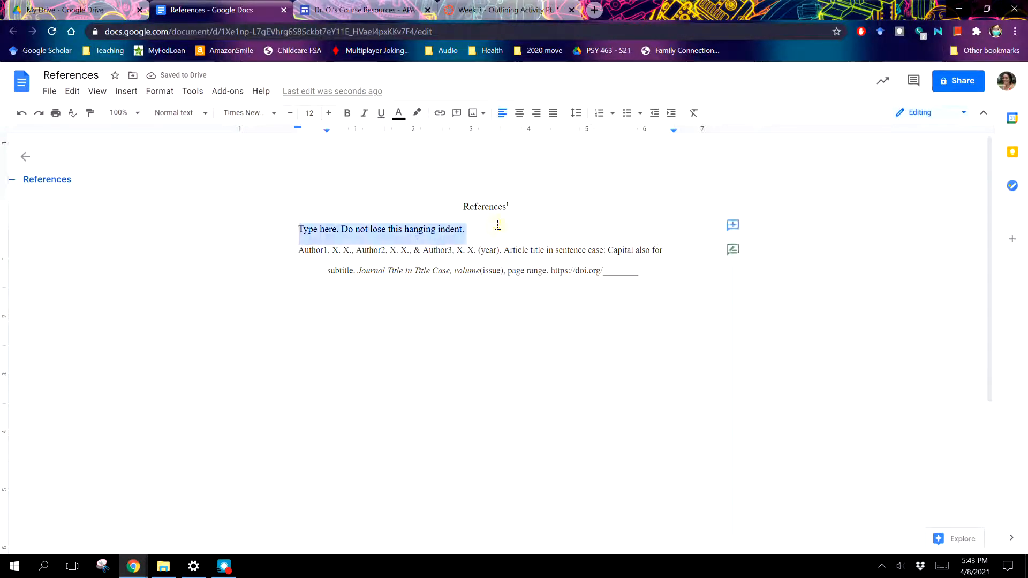
pyautogui.press('Delete')
pyautogui.press('Delete')
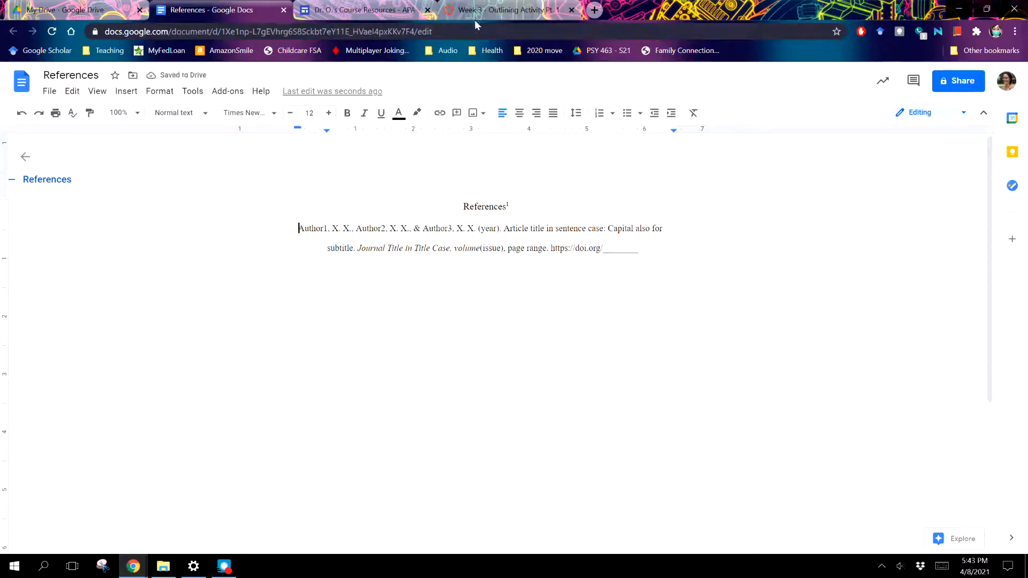
# Copy the "Becoming symbol-minded" reference from the Week 3 Outlining Activity page and paste it on a new line below the template
pyautogui.click(487, 11)
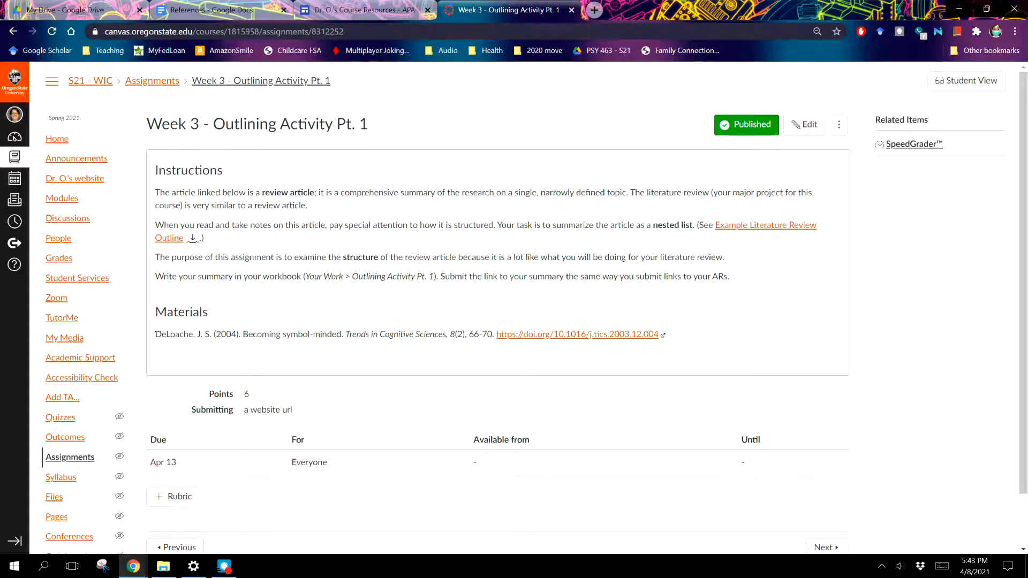
pyautogui.moveTo(157, 335); pyautogui.dragTo(658, 343)
pyautogui.hotkey('ctrl', 'c')
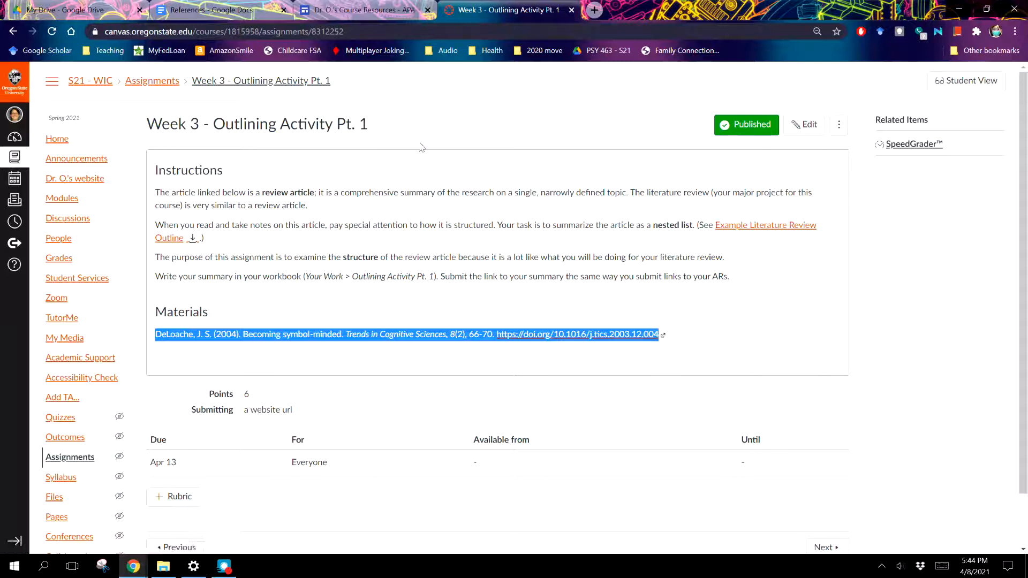
pyautogui.click(195, 10)
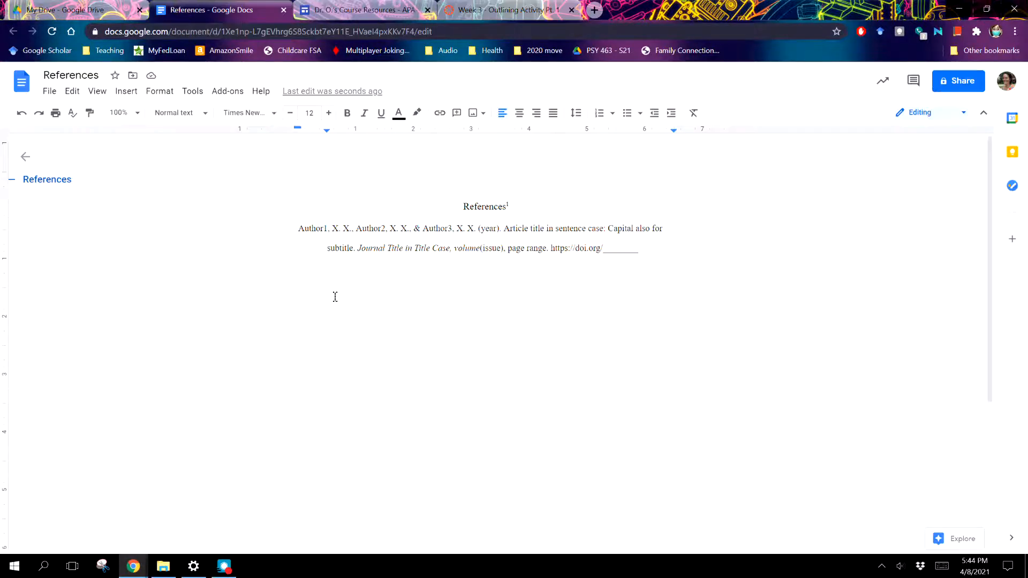
pyautogui.click(671, 255)
pyautogui.press('Return')
pyautogui.hotkey('ctrl', 'v')
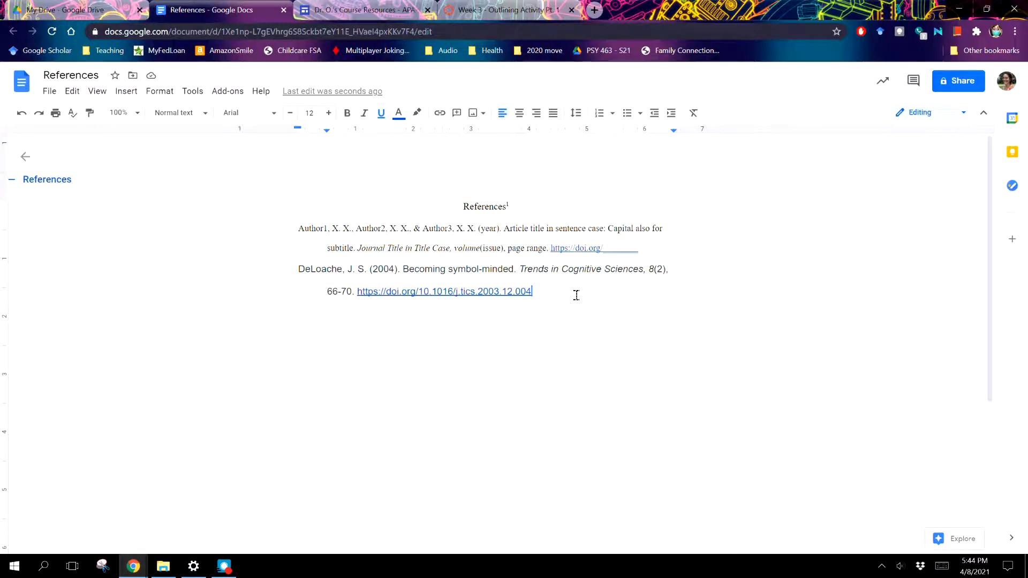
# Copy the pasted "Becoming symbol-minded" reference and change its font to Times New Roman
pyautogui.moveTo(576, 295); pyautogui.dragTo(287, 274)
pyautogui.hotkey('ctrl', 'c')
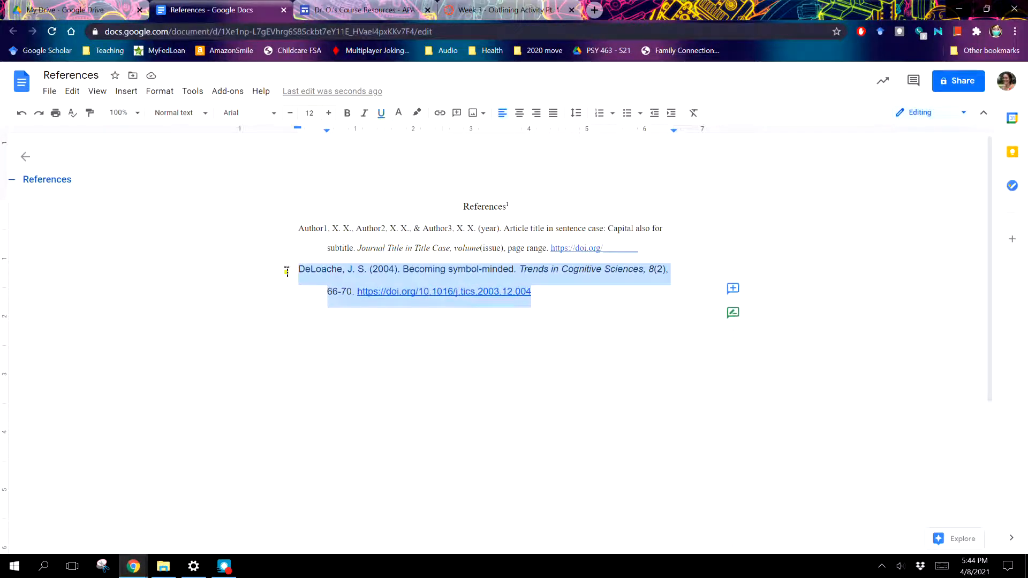
pyautogui.click(274, 114)
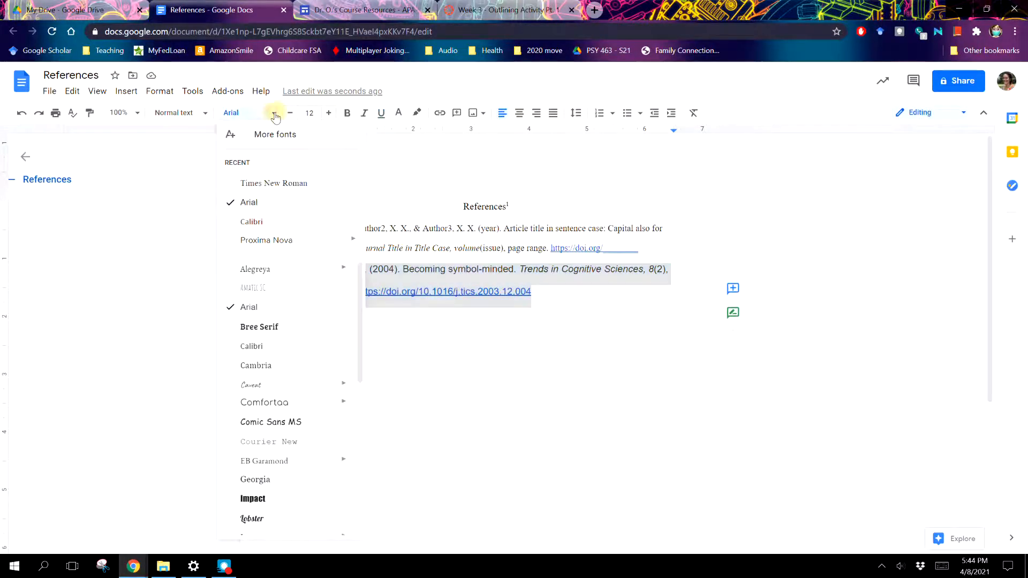
pyautogui.click(281, 184)
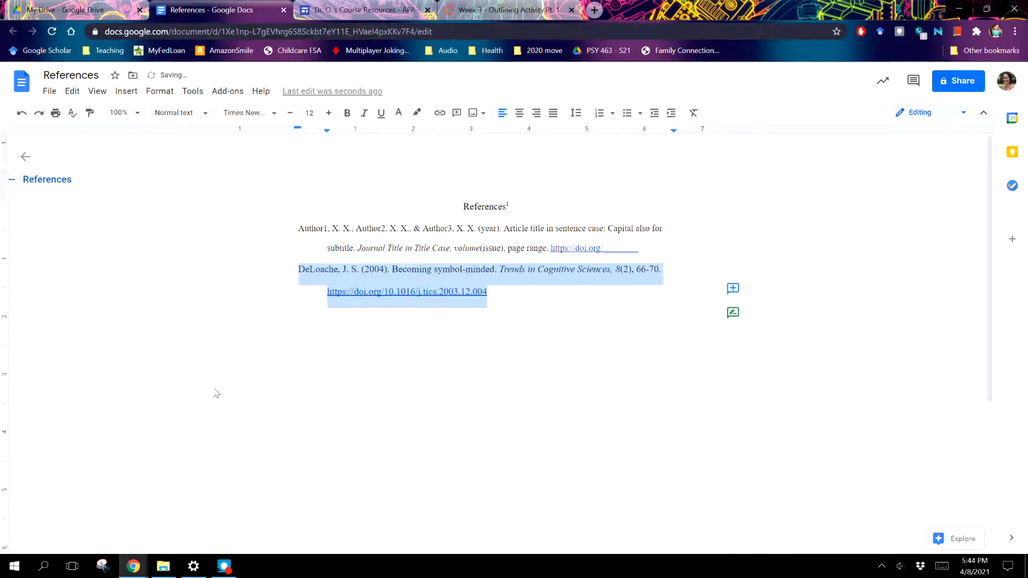
pyautogui.click(503, 299)
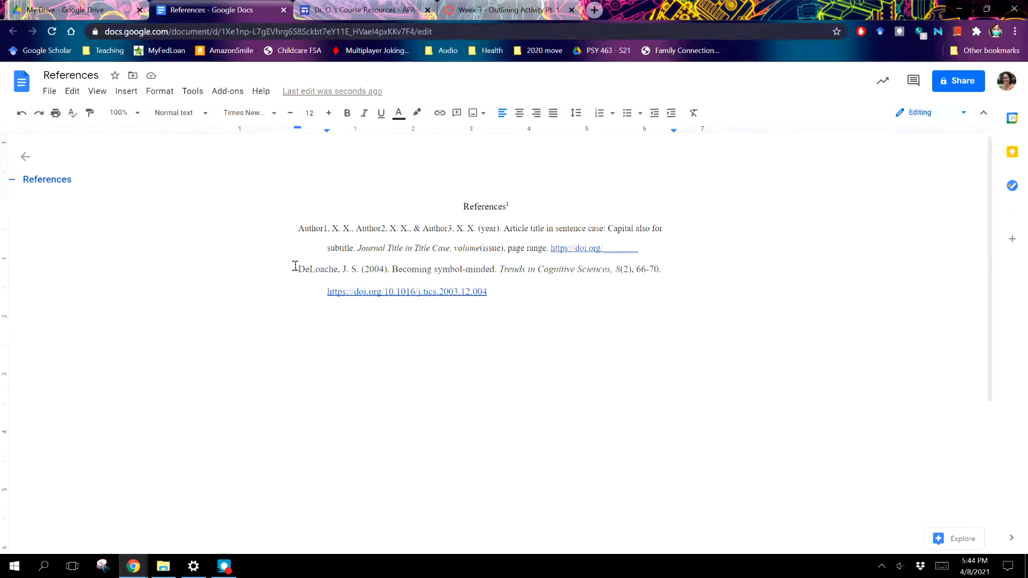
# Paste the "Becoming symbol-minded" reference without formatting two more times, each on its own line below the existing entry
pyautogui.click(512, 290)
pyautogui.press('Return')
pyautogui.hotkey('ctrl', 'shift', 'v')
pyautogui.press('Return')
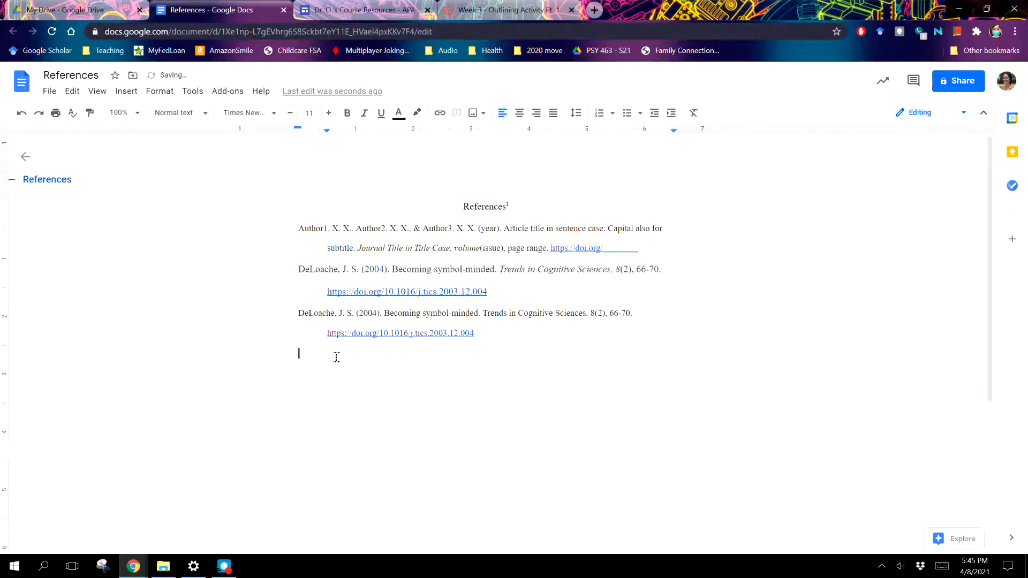
pyautogui.rightClick(336, 357)
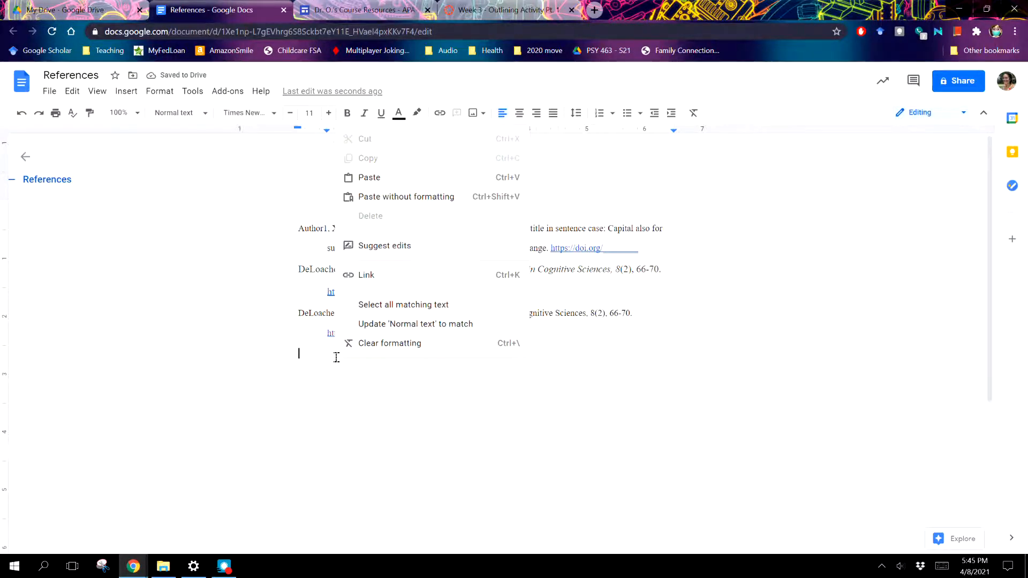
pyautogui.click(429, 198)
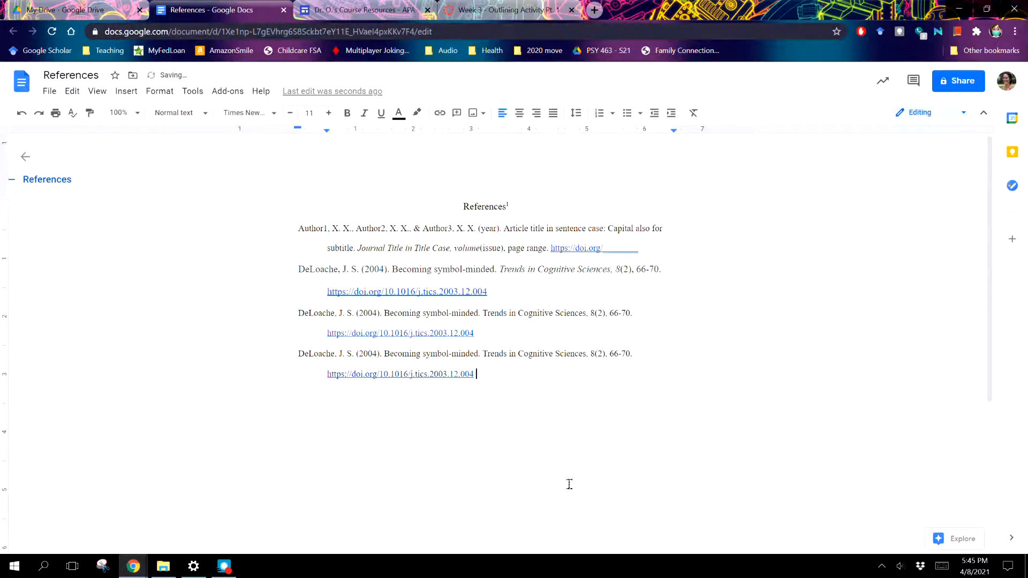
# Set the font size of the two references pasted without formatting to 12
pyautogui.click(479, 292)
pyautogui.click(468, 332)
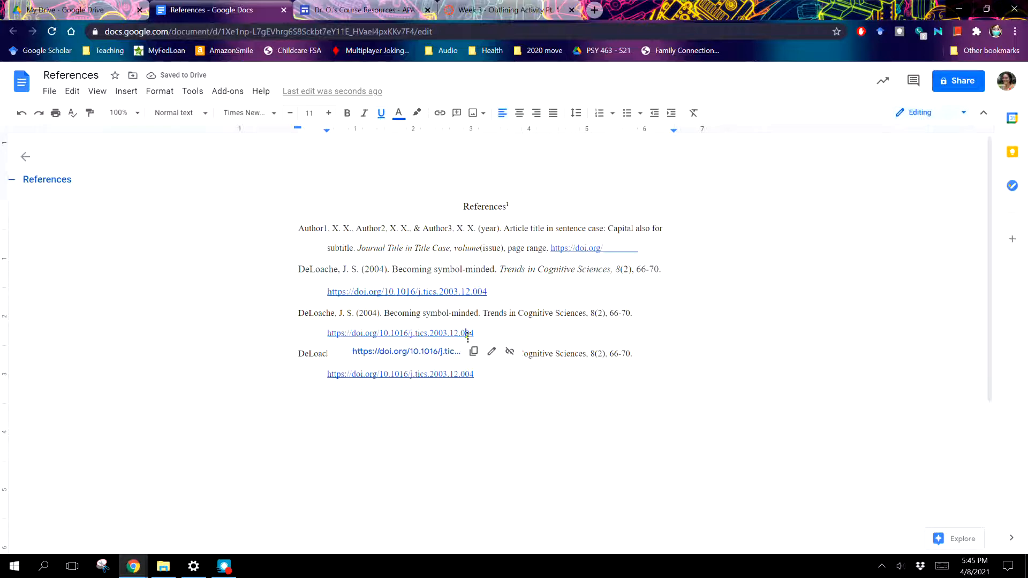
pyautogui.click(580, 312)
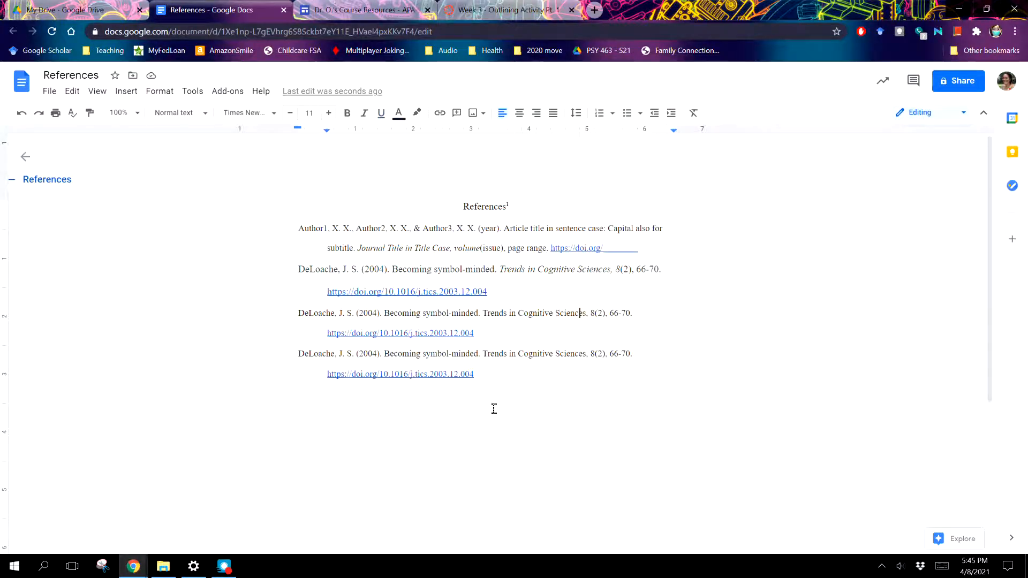
pyautogui.moveTo(505, 374); pyautogui.dragTo(270, 296)
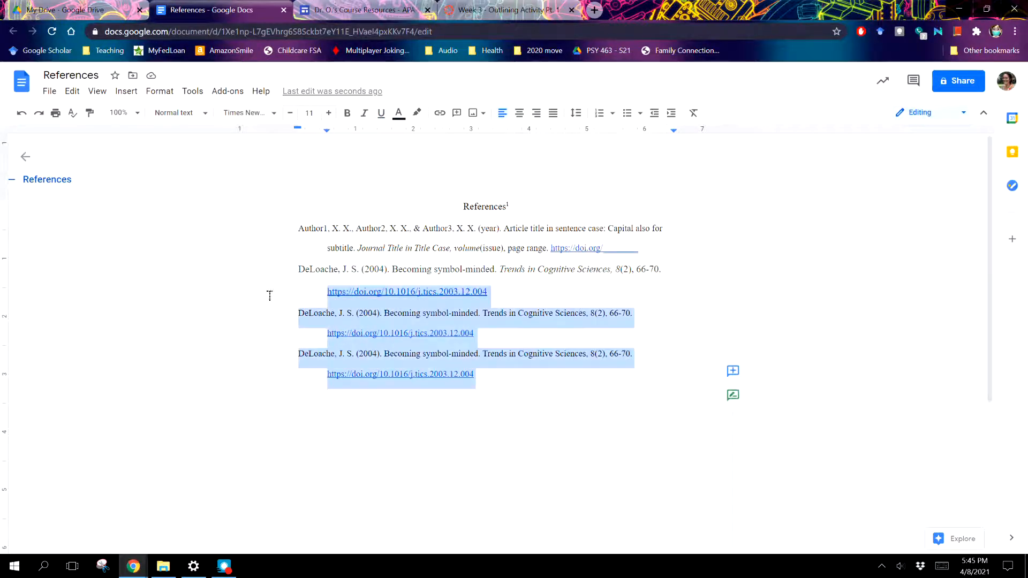
pyautogui.click(308, 112)
pyautogui.write('12')
pyautogui.press('Return')
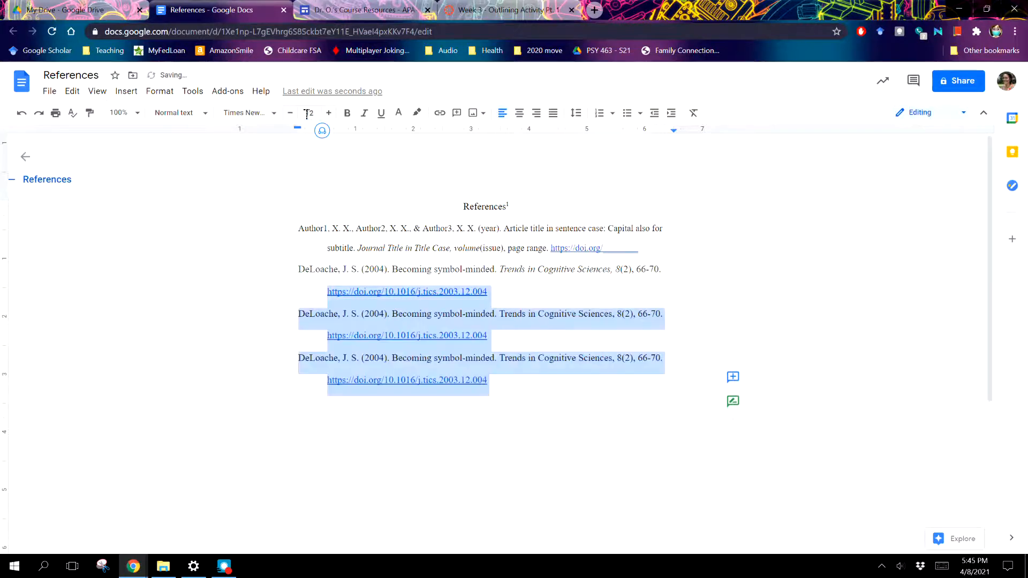
pyautogui.click(562, 419)
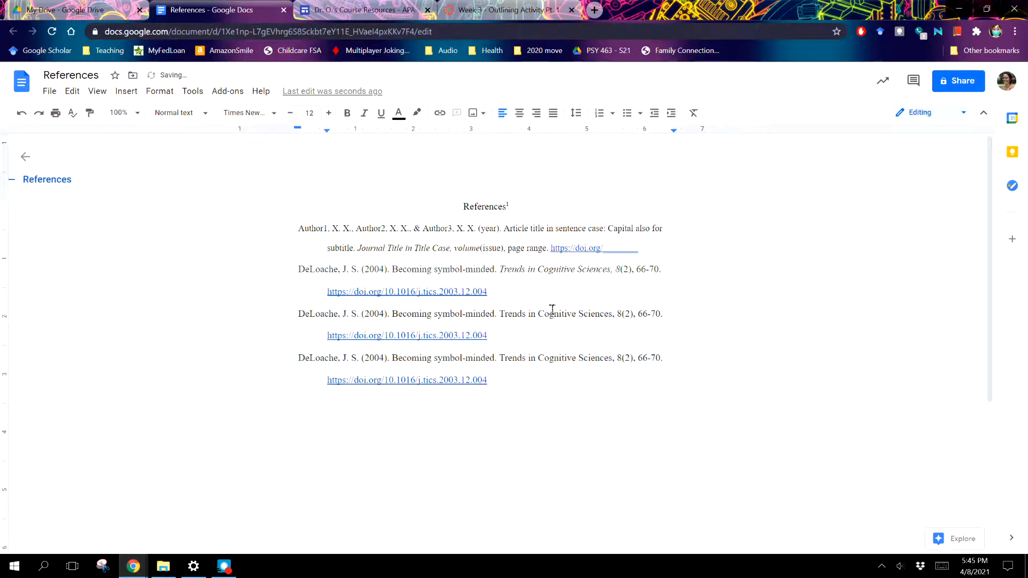
# Italicize the journal title and volume "Trends in Cognitive Sciences, 8" in the middle "Becoming symbol-minded" reference, comparing with the template's italic part
pyautogui.click(498, 313)
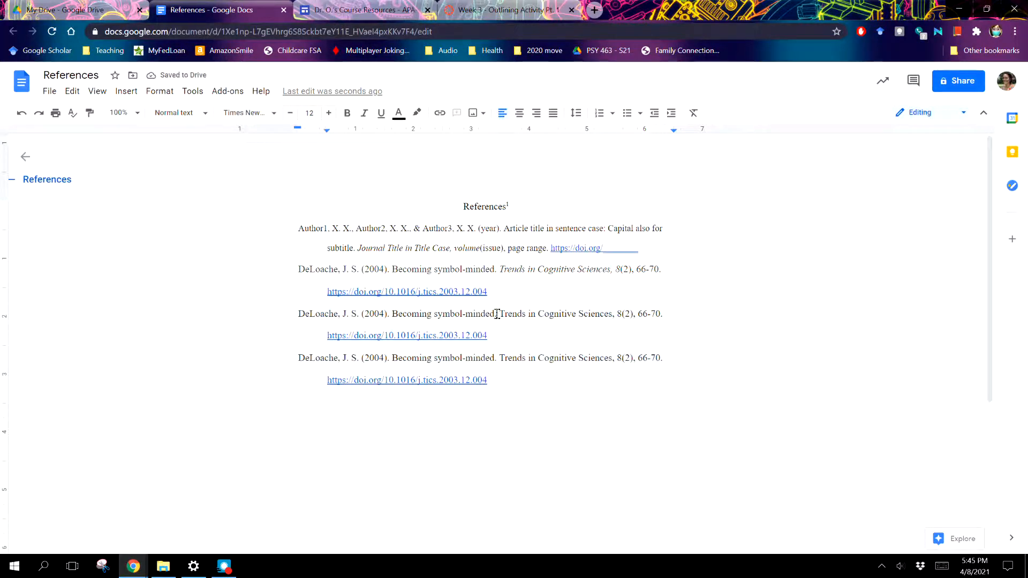
pyautogui.keyDown('shift'); pyautogui.click(622, 316); pyautogui.keyUp('shift')
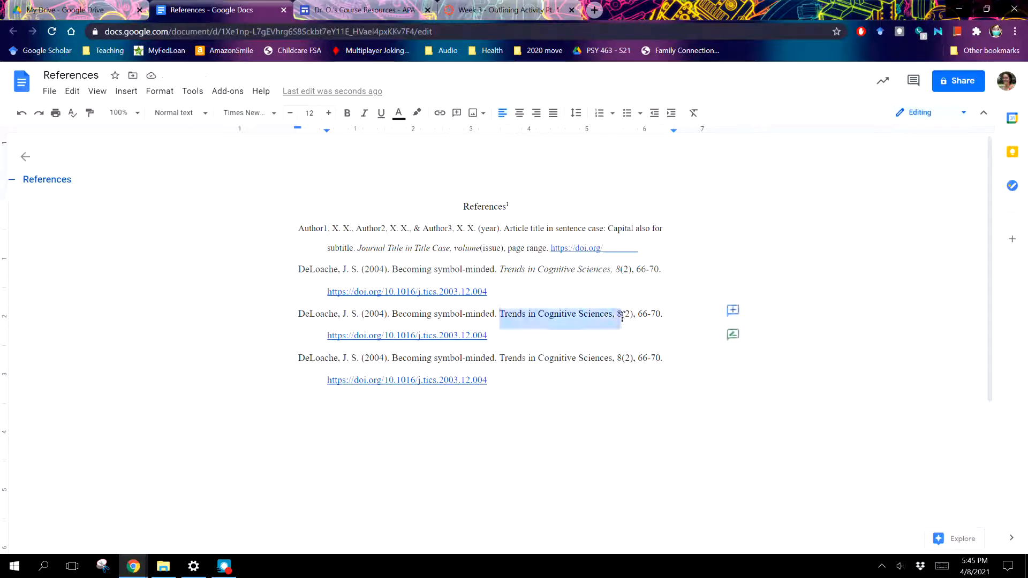
pyautogui.hotkey('ctrl', 'i')
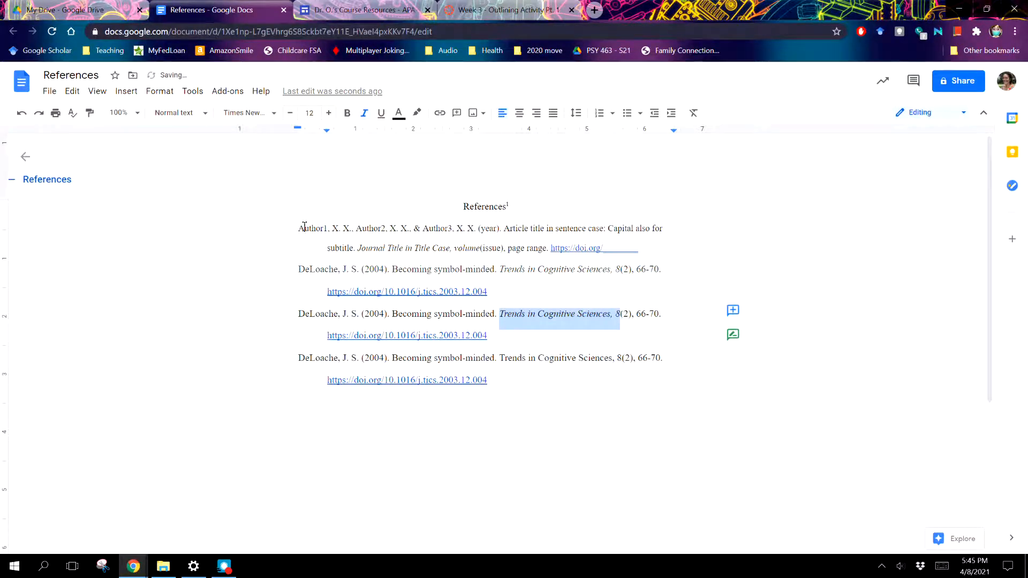
pyautogui.moveTo(297, 229); pyautogui.dragTo(643, 254)
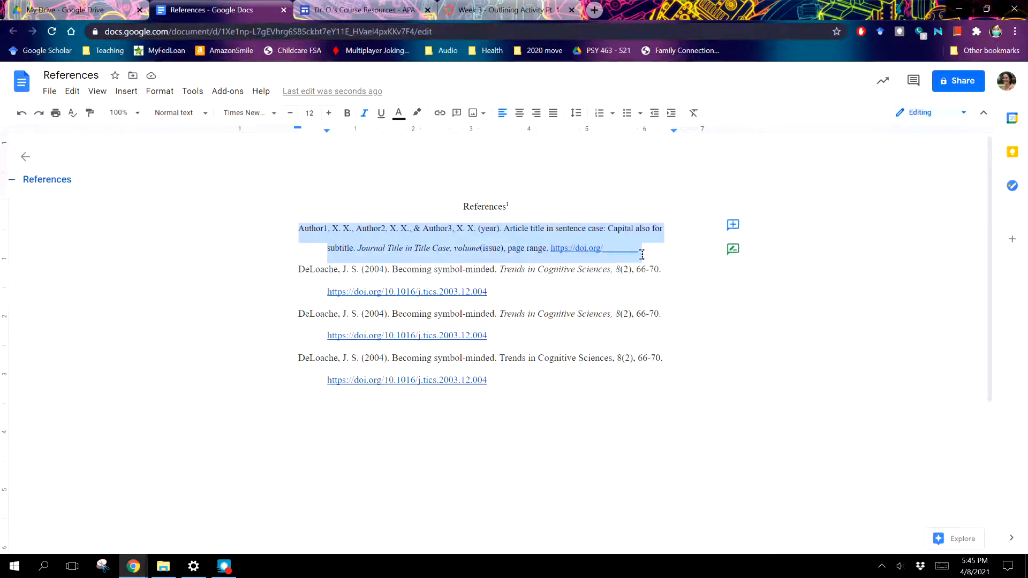
pyautogui.click(358, 249)
pyautogui.keyDown('shift'); pyautogui.click(477, 250); pyautogui.keyUp('shift')
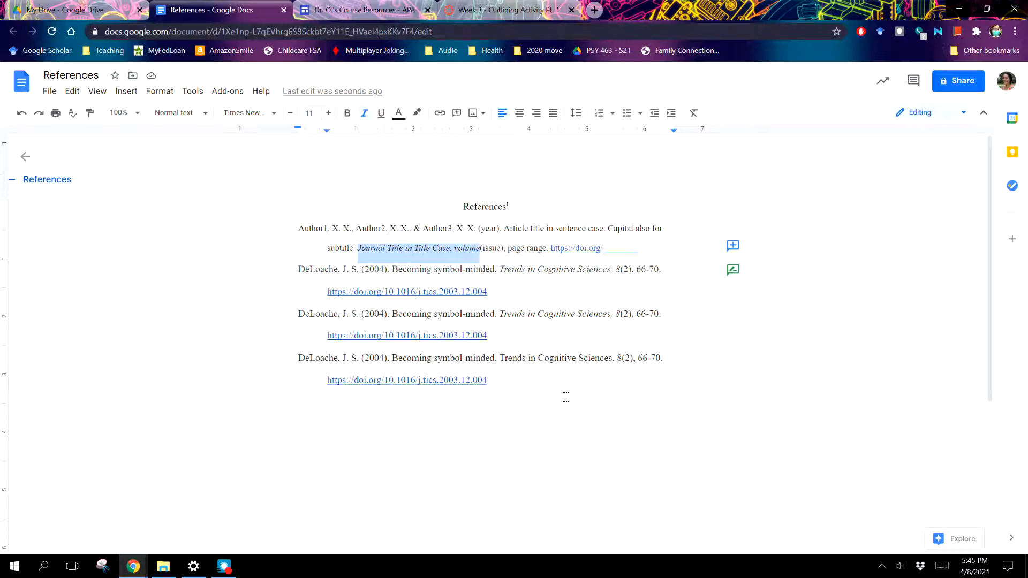
# Delete the last two "Becoming symbol-minded" references, keeping only the first one below the template
pyautogui.click(500, 380)
pyautogui.moveTo(551, 389); pyautogui.dragTo(285, 324)
pyautogui.press('BackSpace')
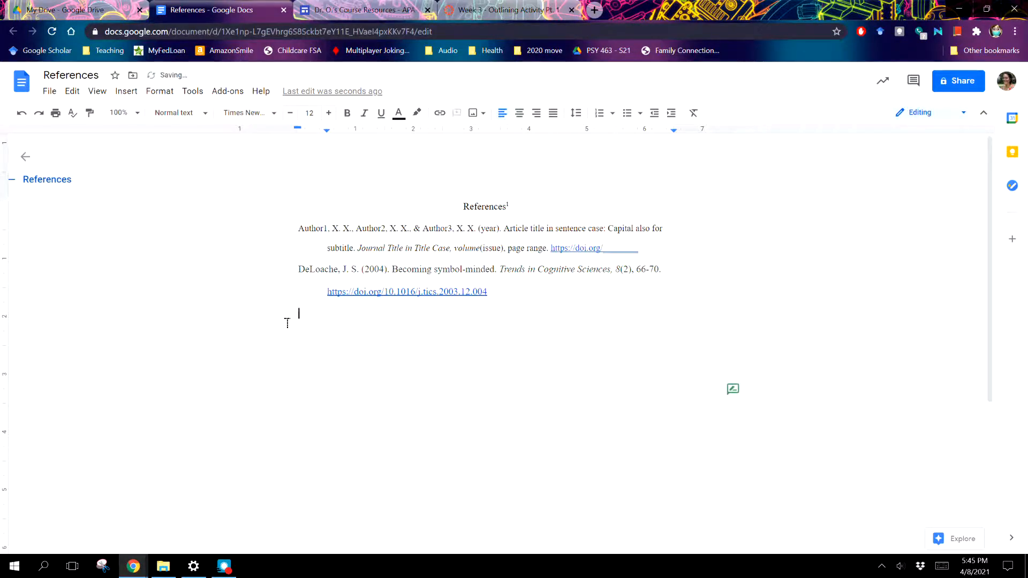
# Open the article from the remaining reference's DOI link and look up its title "Becoming symbol-minded" with the Google Scholar extension
pyautogui.click(439, 292)
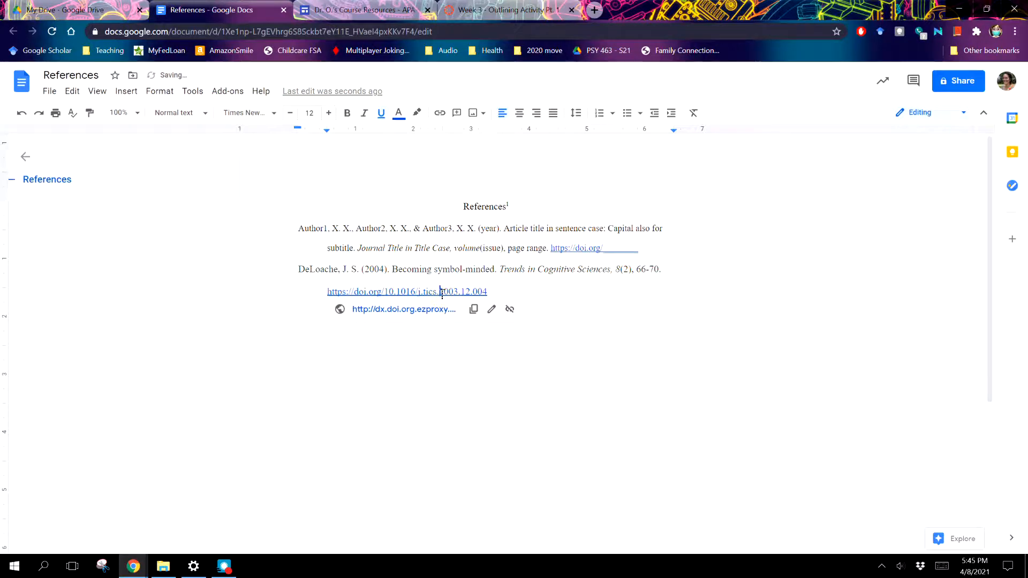
pyautogui.click(436, 309)
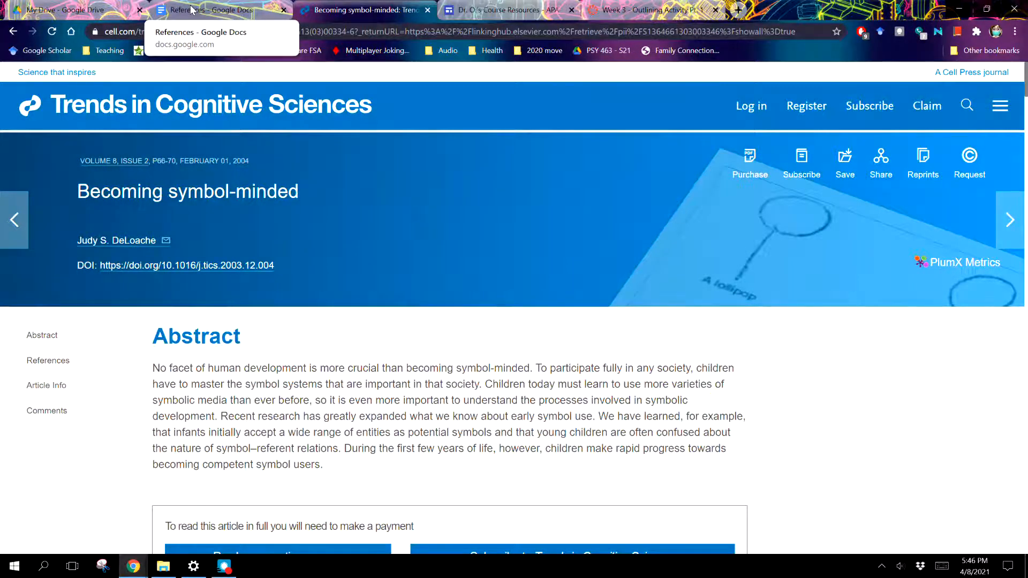
pyautogui.moveTo(301, 194); pyautogui.dragTo(78, 199)
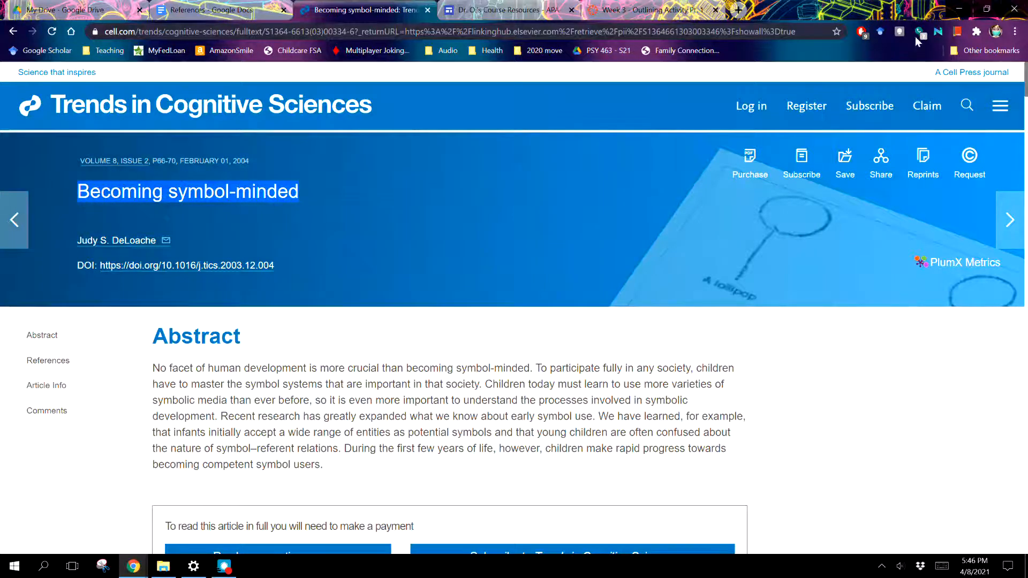
pyautogui.click(881, 33)
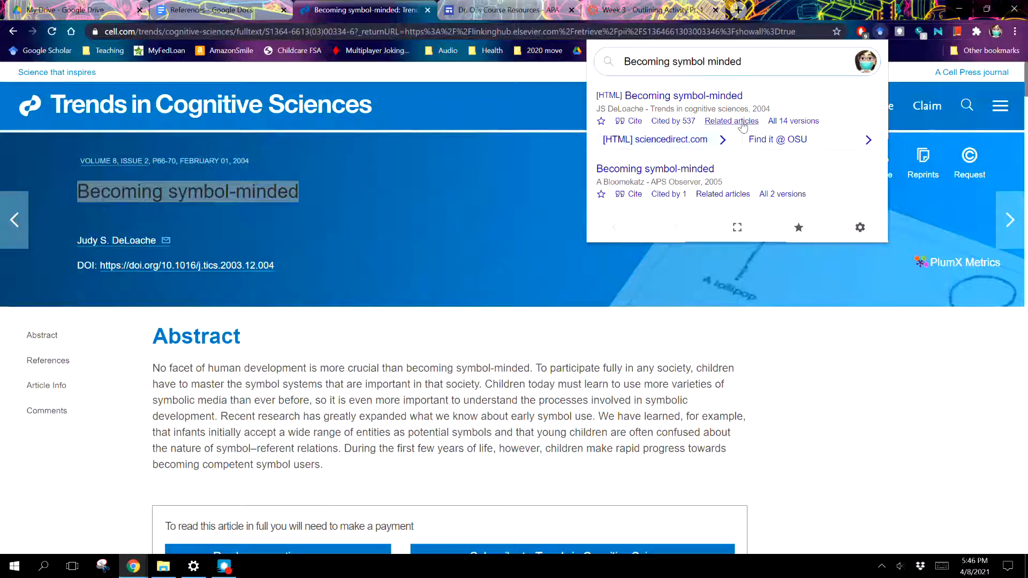
# Copy the article's APA citation and paste it without formatting on a new line below the existing reference in the References document
pyautogui.click(635, 123)
pyautogui.click(794, 134)
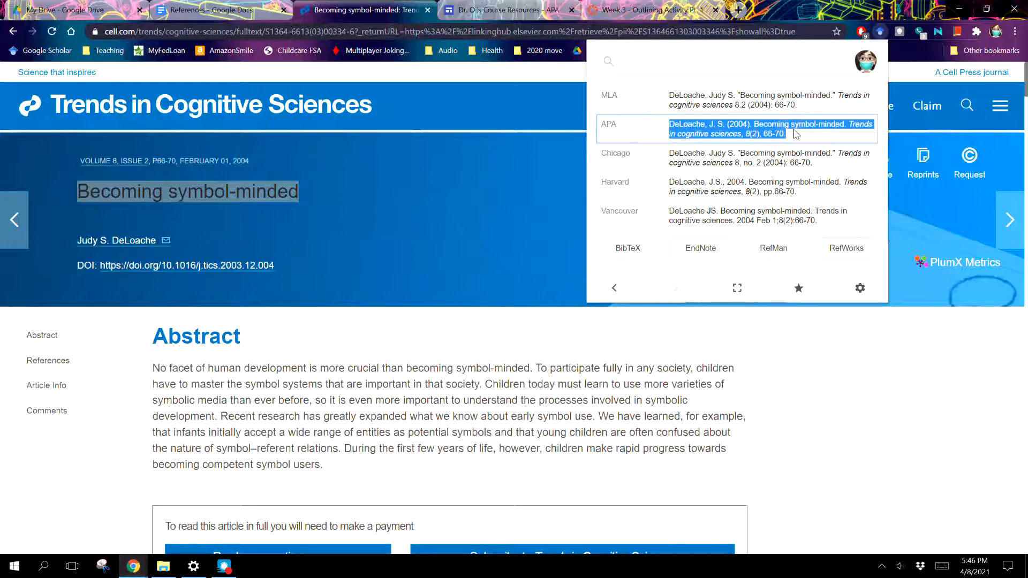
pyautogui.click(204, 11)
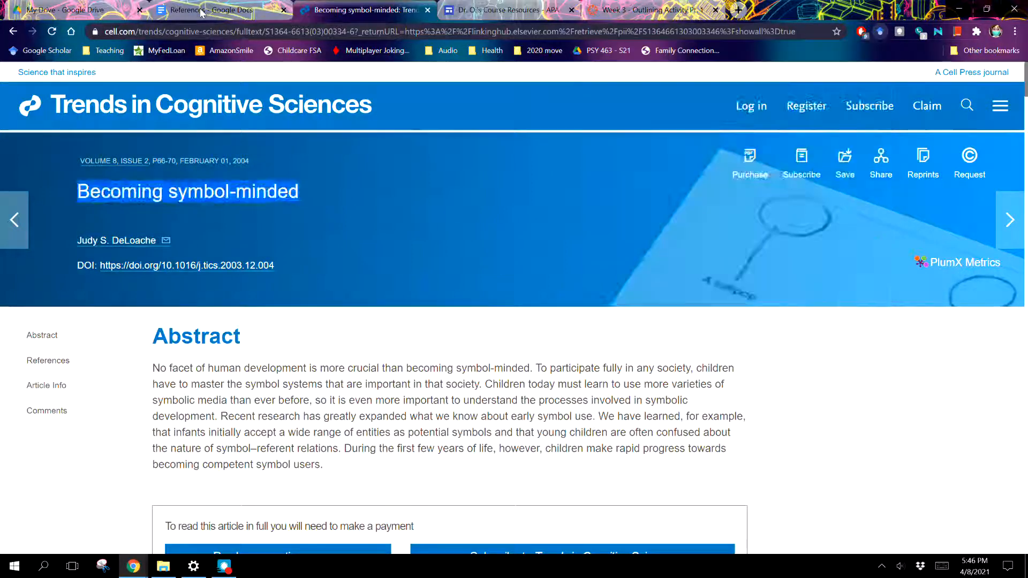
pyautogui.click(598, 297)
pyautogui.press('Return')
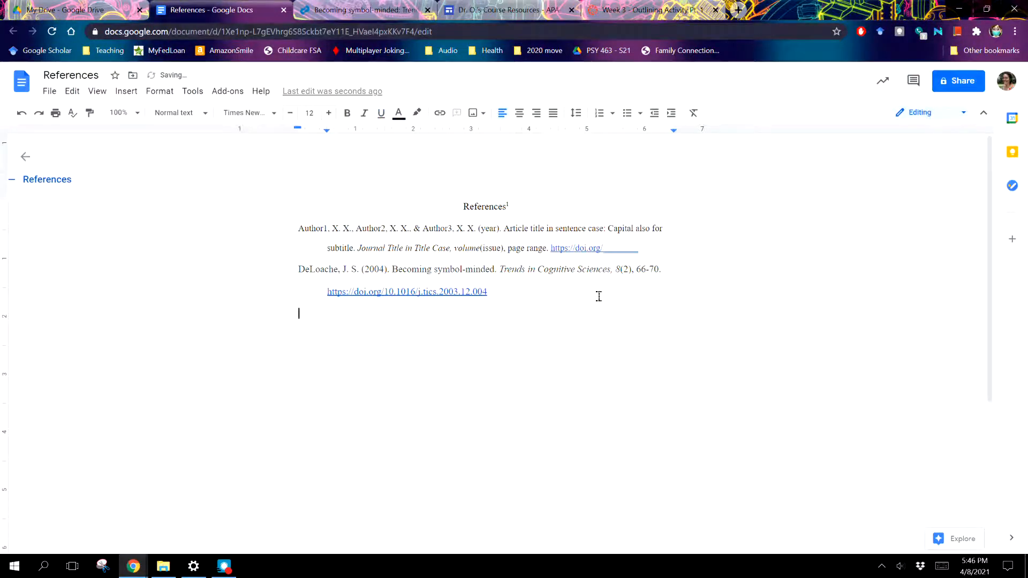
pyautogui.write('DeLoache, J. S. (2004). Becoming symbol-minded. Trends in cognitive sciences. 8(2), 66-70.')
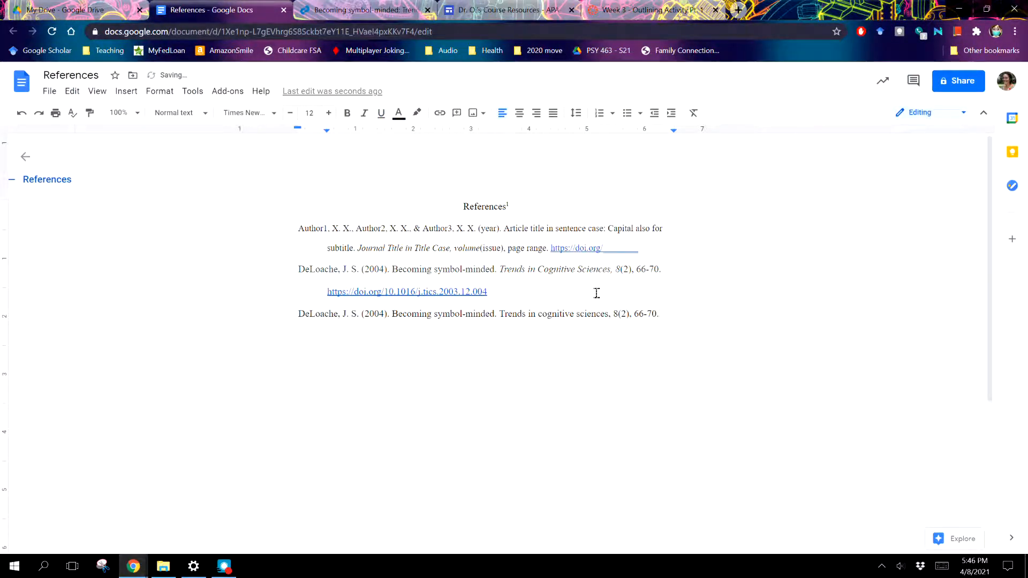
# Capitalize "Cognitive" and "Sciences" in the new reference and italicize "Trends in Cognitive Sciences, 8"
pyautogui.click(540, 315)
pyautogui.write('C')
pyautogui.moveTo(583, 319); pyautogui.dragTo(578, 318)
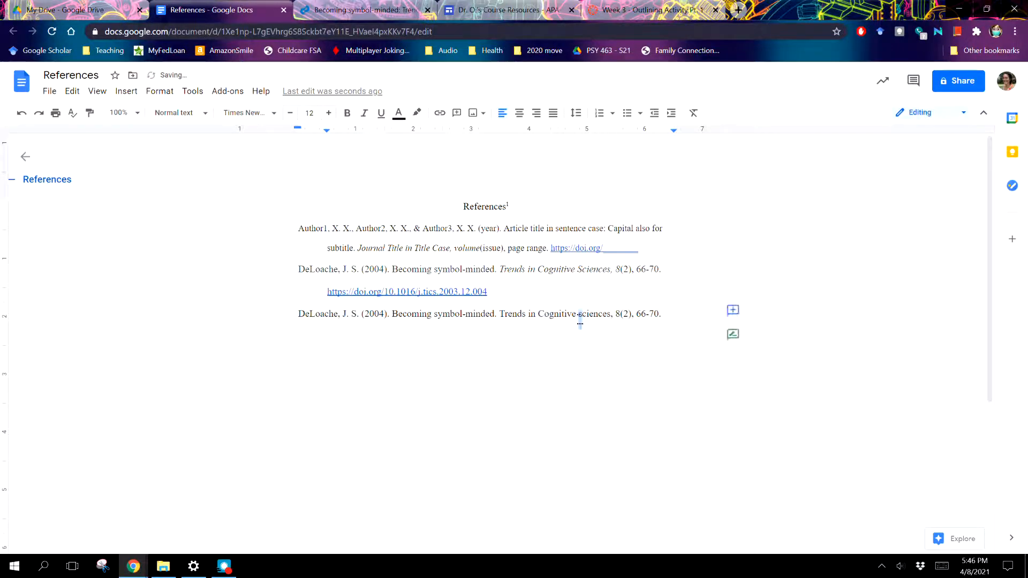
pyautogui.write('S')
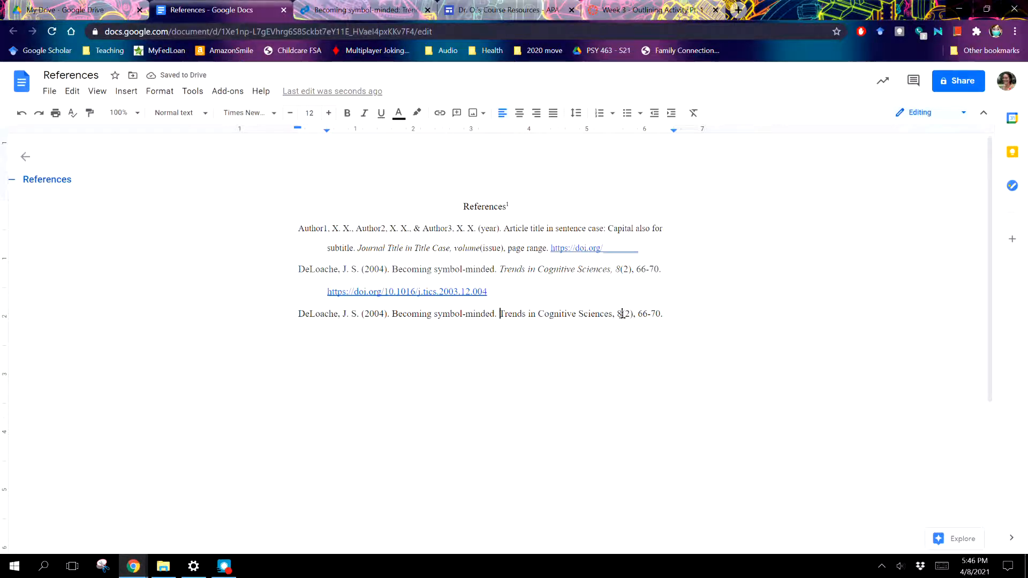
pyautogui.moveTo(500, 313); pyautogui.dragTo(621, 313)
pyautogui.hotkey('ctrl', 'i')
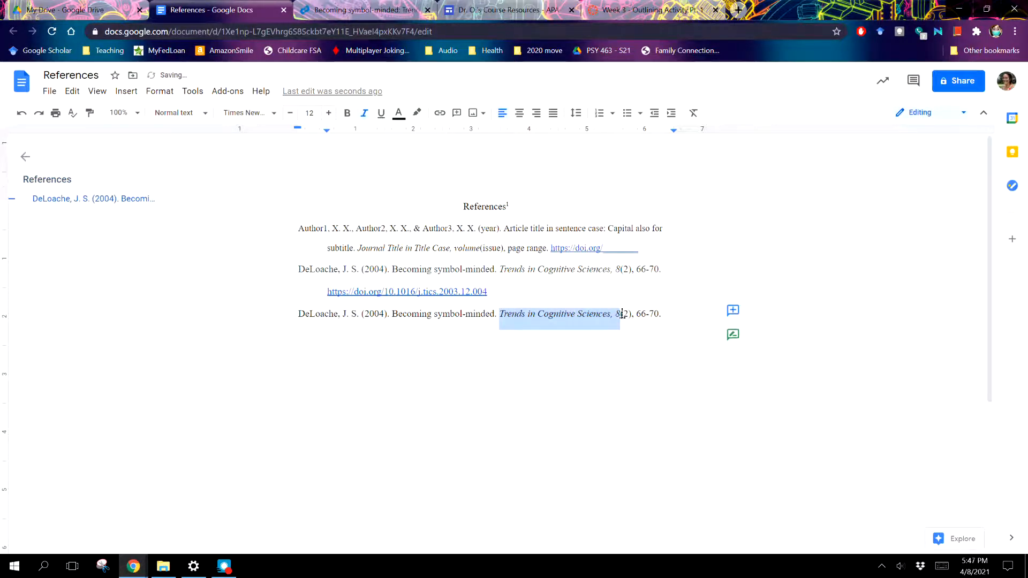
pyautogui.click(666, 314)
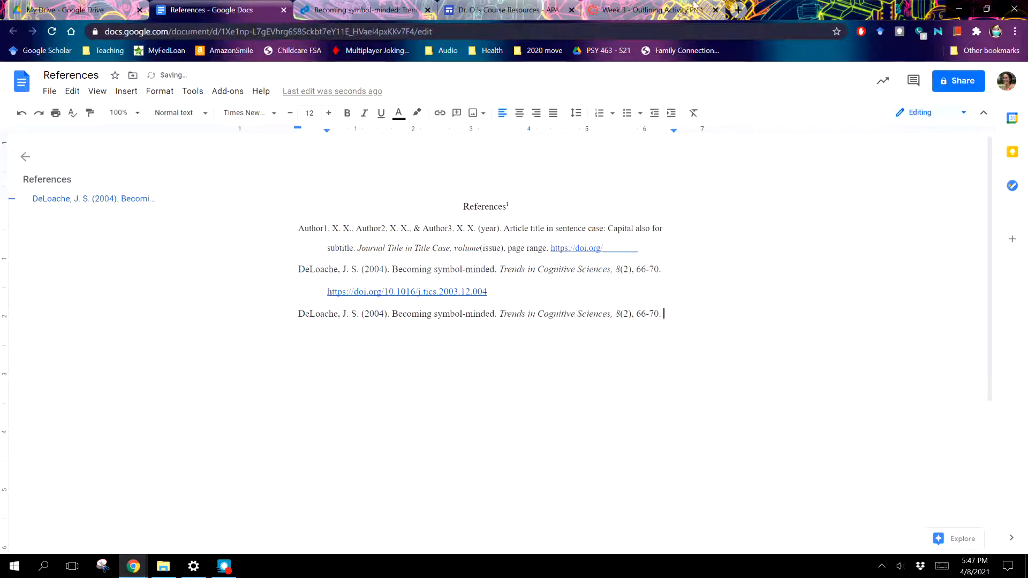
pyautogui.click(360, 10)
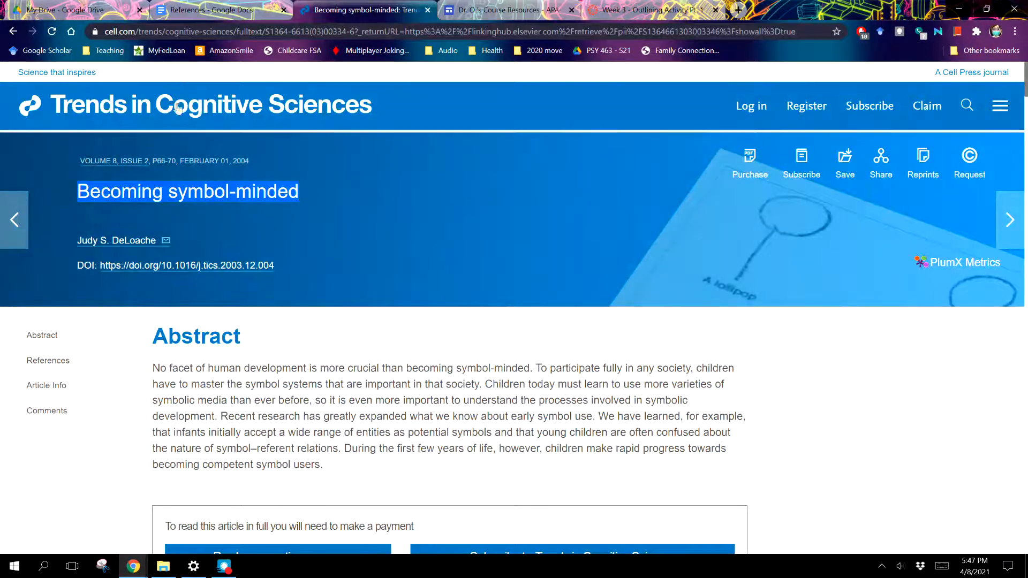
pyautogui.moveTo(290, 264); pyautogui.dragTo(98, 269)
pyautogui.hotkey('ctrl', 'c')
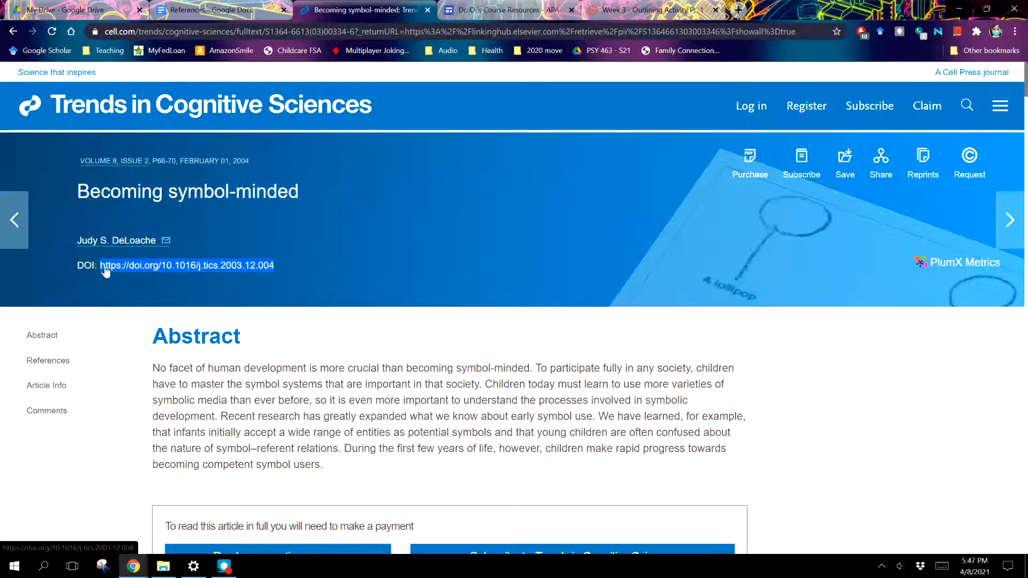
pyautogui.click(214, 9)
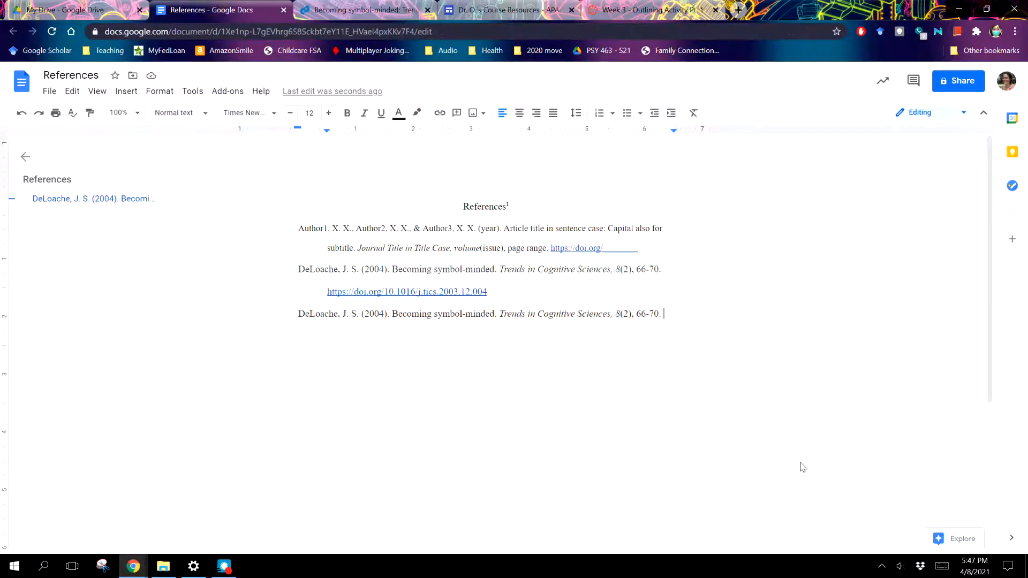
pyautogui.hotkey('ctrl', 'v')
pyautogui.press('Return')
pyautogui.hotkey('ctrl', 'v')
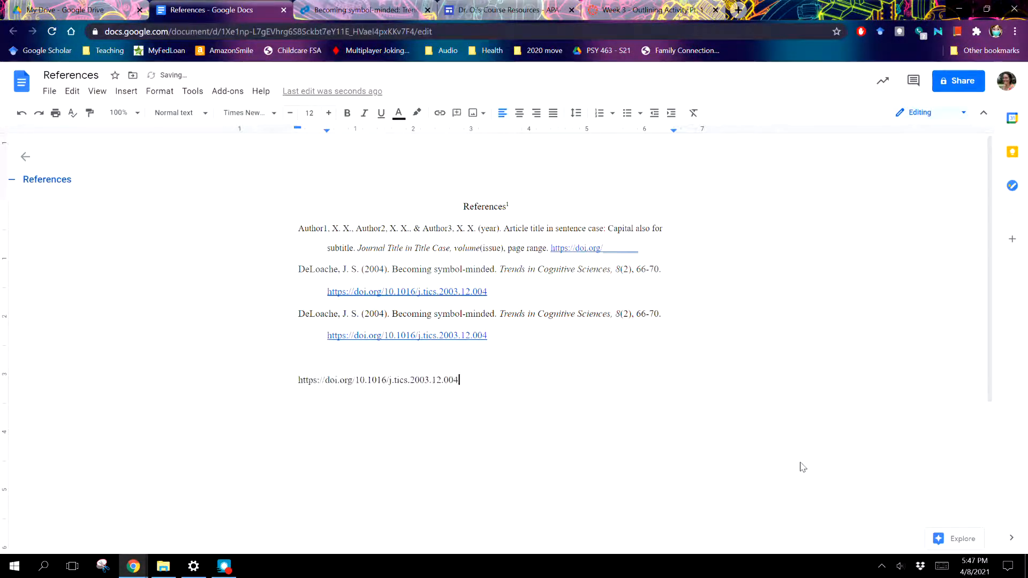
pyautogui.moveTo(355, 379); pyautogui.dragTo(343, 380)
pyautogui.moveTo(343, 379); pyautogui.dragTo(298, 381)
pyautogui.write('doi:')
pyautogui.click(480, 378)
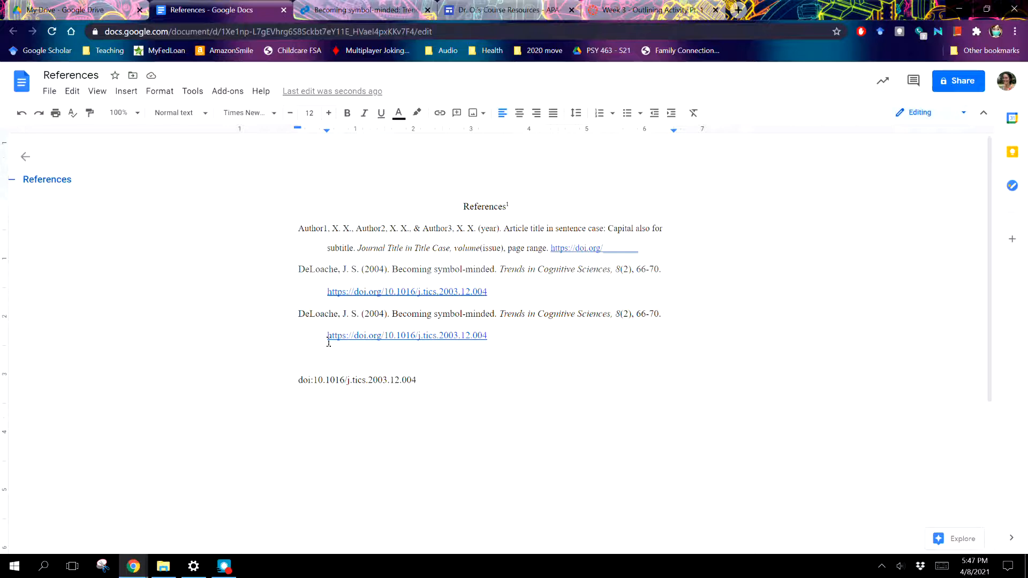
pyautogui.click(314, 382)
pyautogui.hotkey('shift', 'Home')
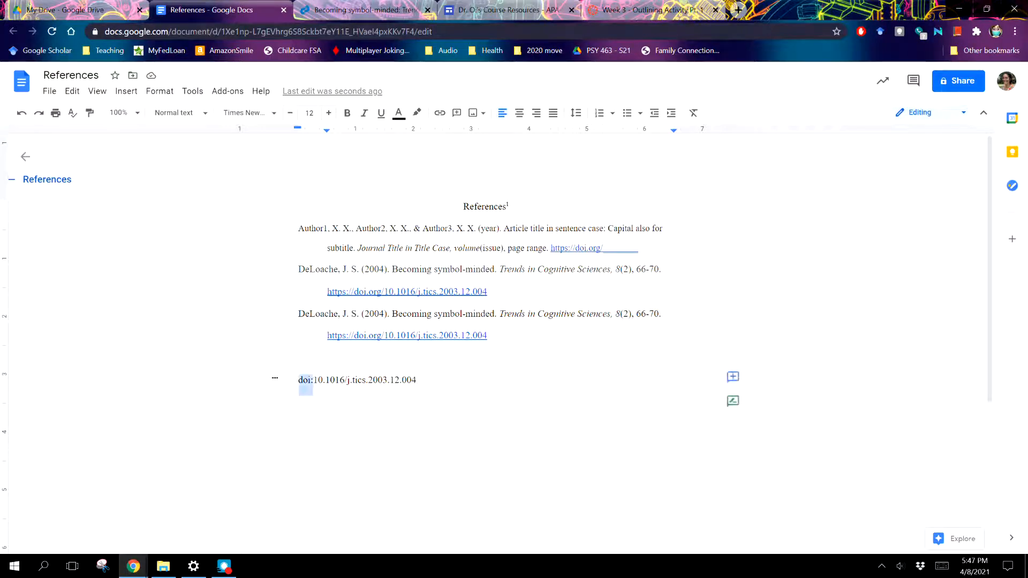
pyautogui.write('http')
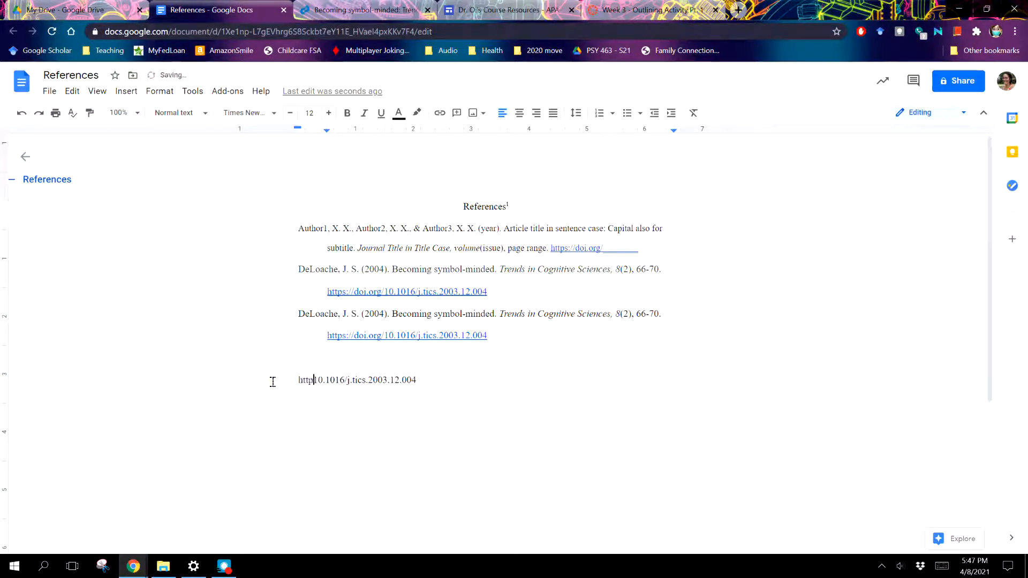
pyautogui.write(':')
pyautogui.write('//o')
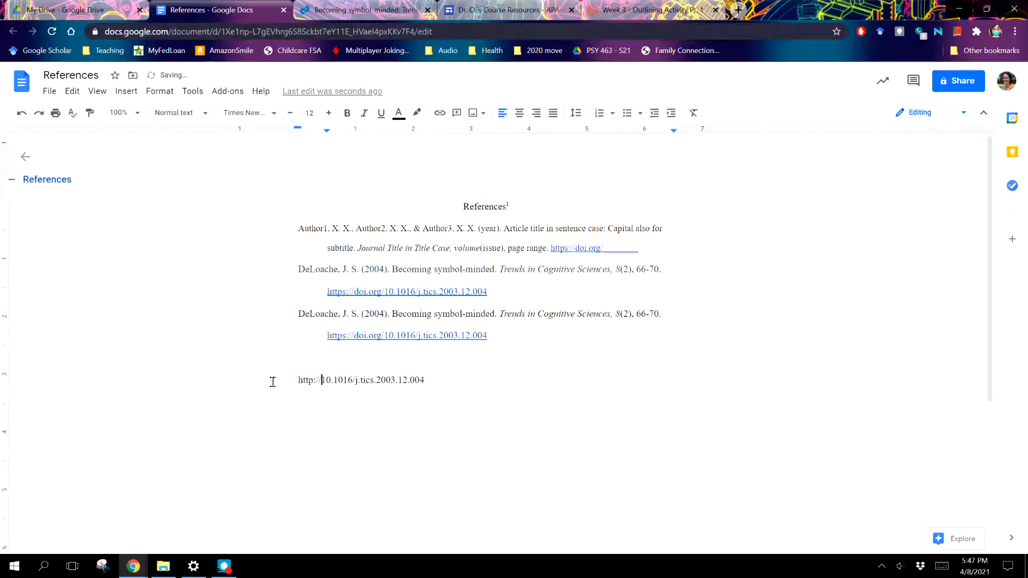
pyautogui.write('oi.org')
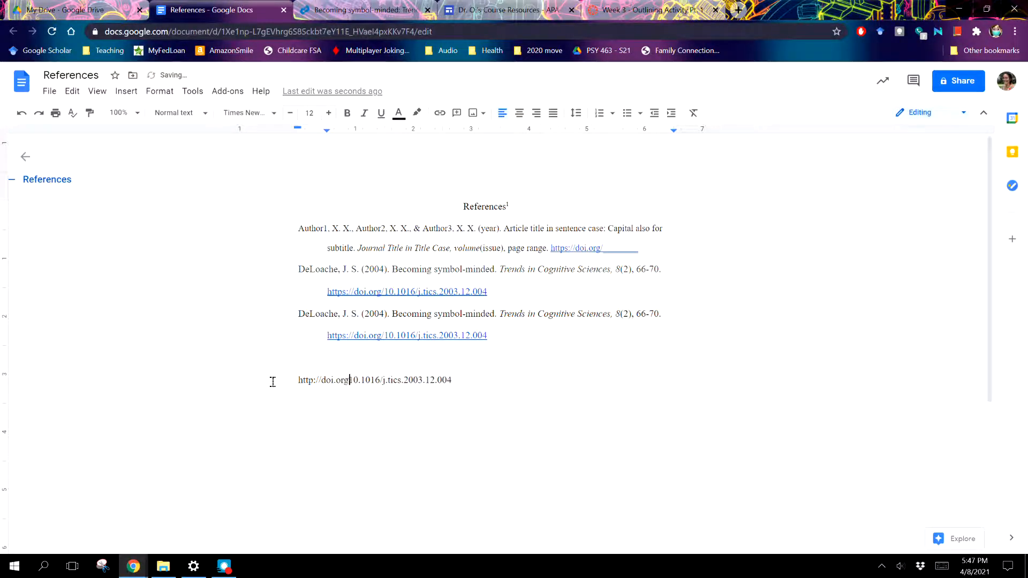
pyautogui.write('/')
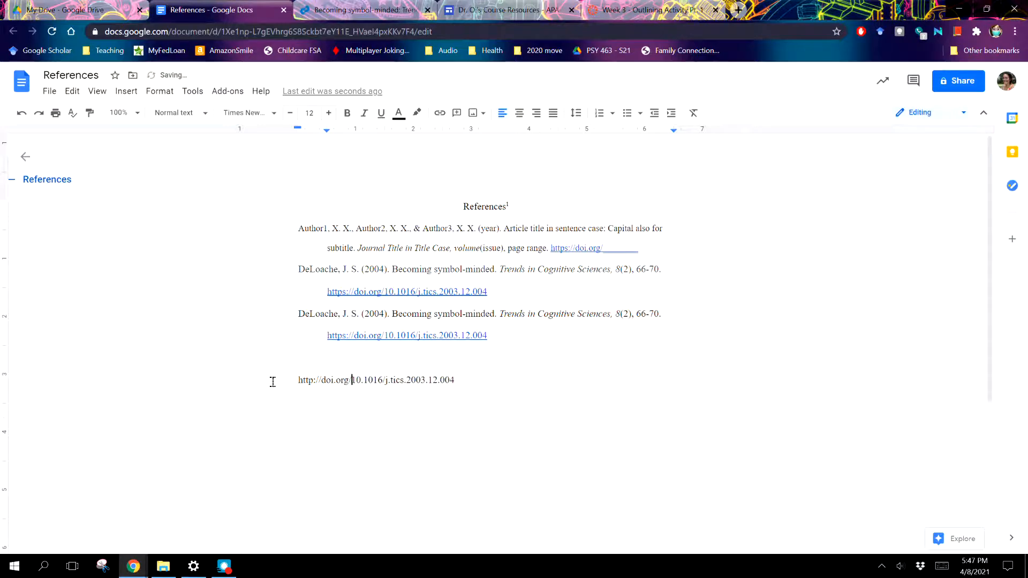
# Delete the sample DOI line and the blank line above it
pyautogui.click(477, 382)
pyautogui.keyDown('shift'); pyautogui.click(328, 366); pyautogui.keyUp('shift')
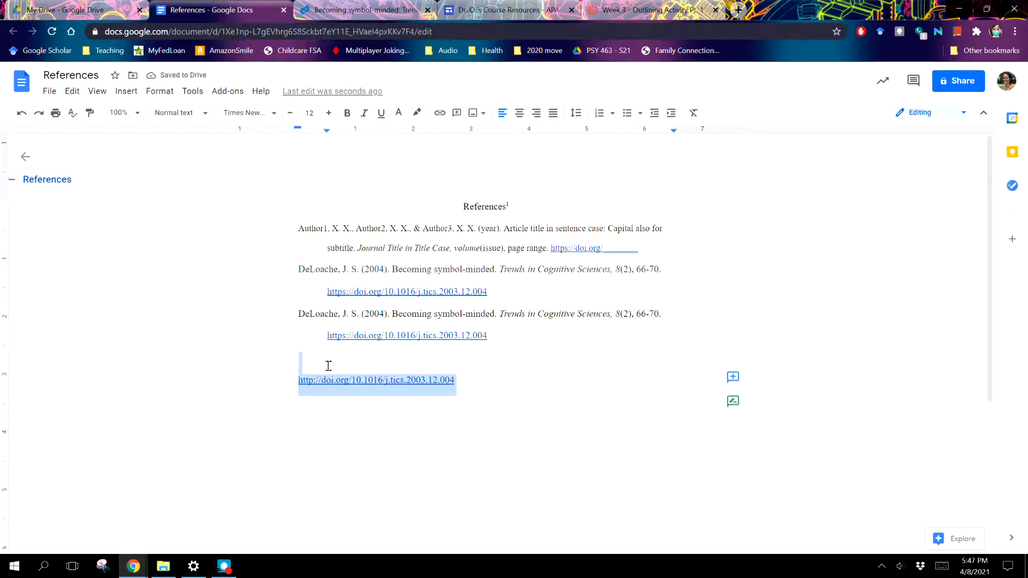
pyautogui.press('BackSpace')
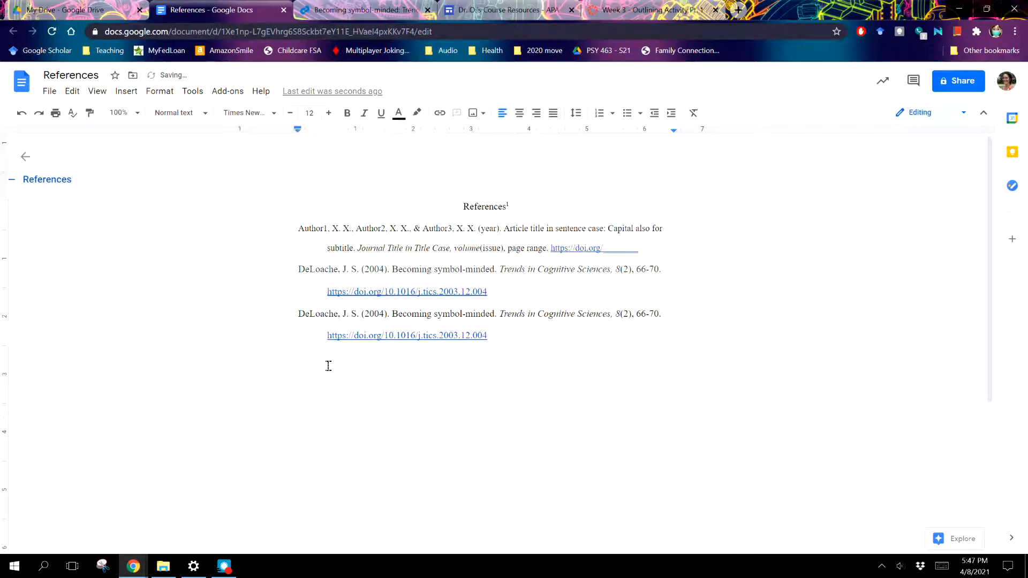
# Look up "Becoming symbol-minded" on its article page with the Google Scholar extension and browse the articles that cite it
pyautogui.click(648, 10)
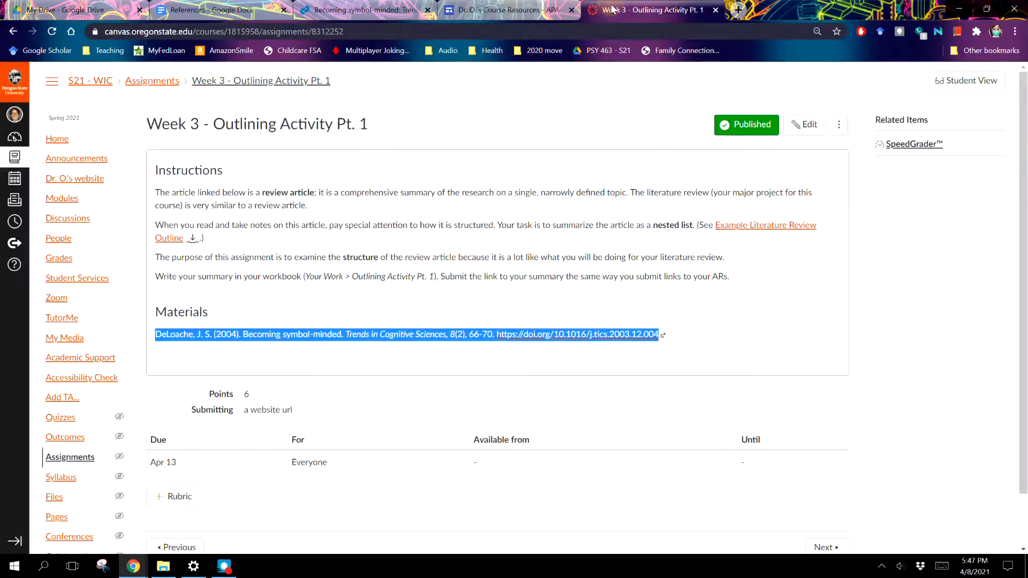
pyautogui.click(360, 12)
pyautogui.moveTo(308, 183)
pyautogui.mouseDown()
pyautogui.moveTo(117, 192)
pyautogui.moveTo(308, 189)
pyautogui.mouseUp()
pyautogui.click(77, 195)
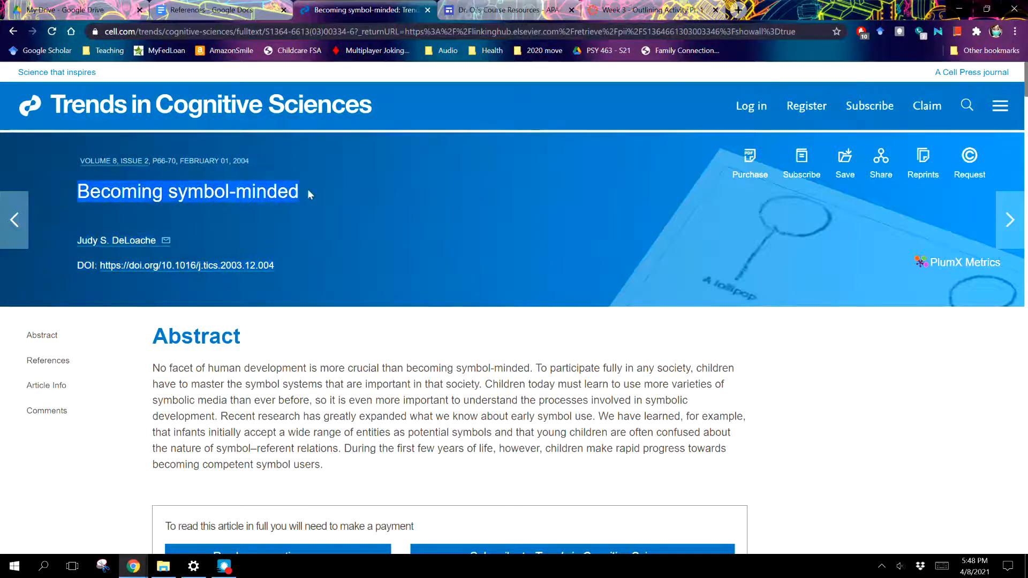
pyautogui.click(880, 32)
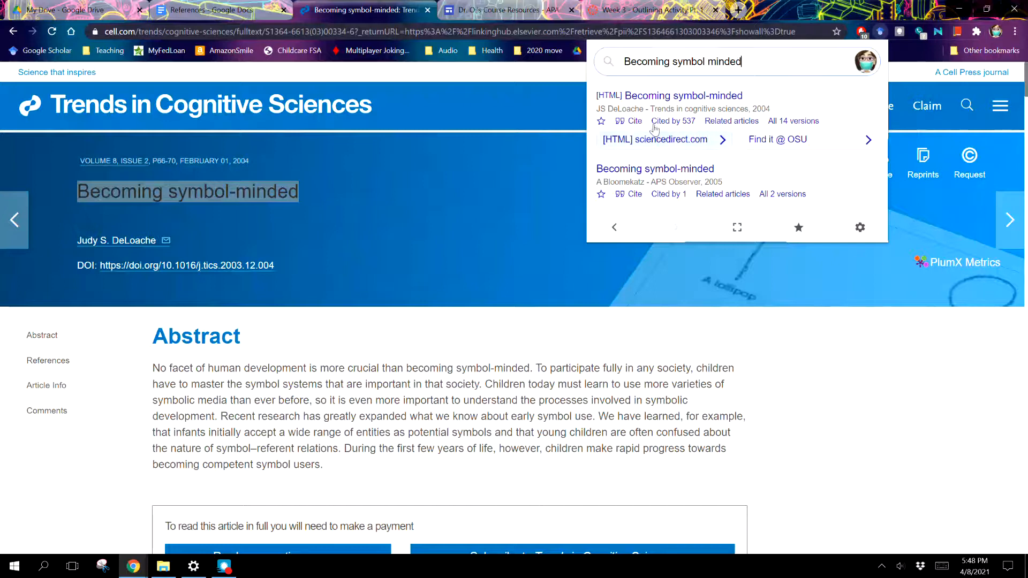
pyautogui.click(656, 121)
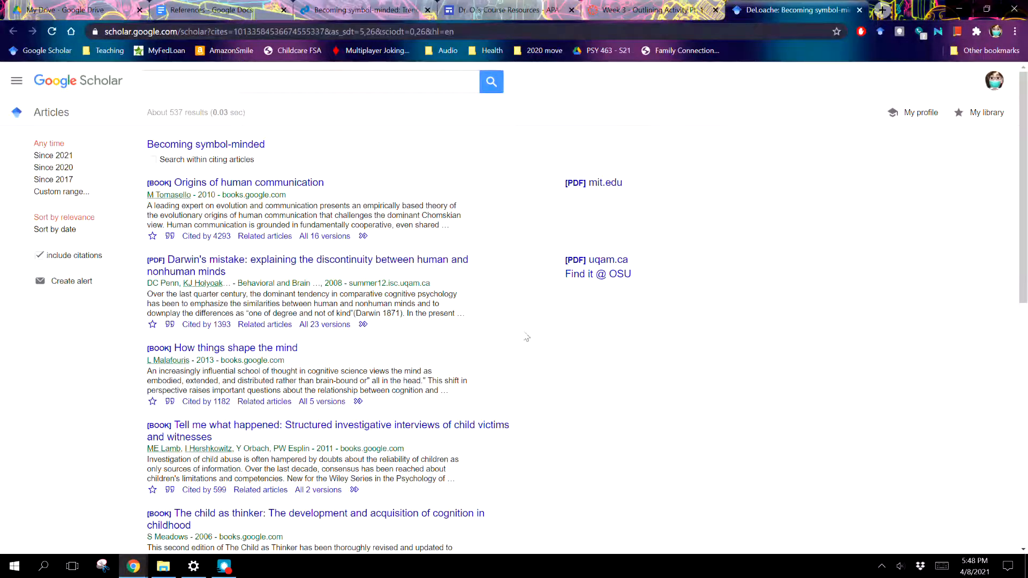
pyautogui.scroll(-5, 348, 303)
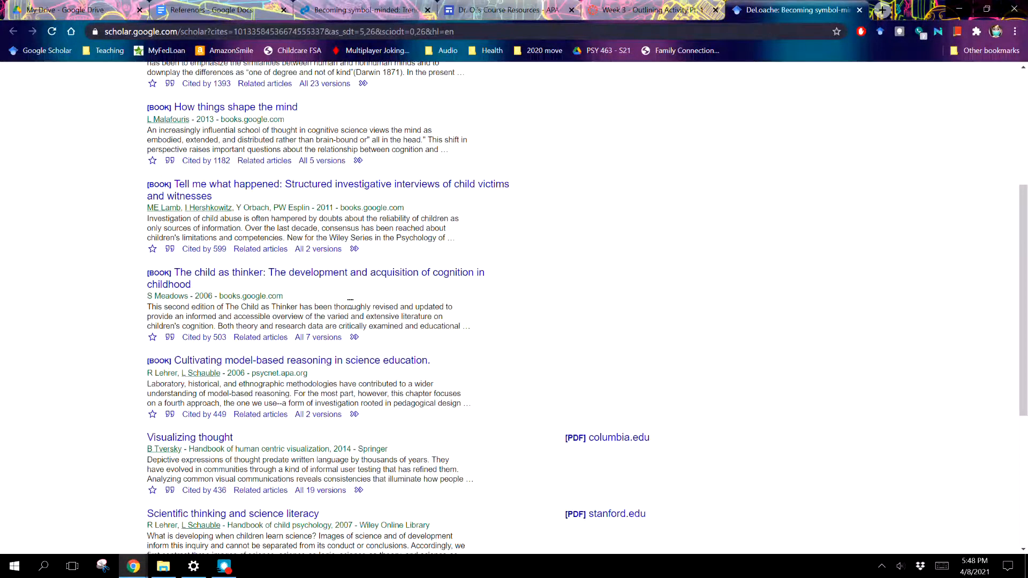
# Open the citing article "The effect of social engagement on 24-month-olds' imitation from live and televised models" and view its formatted citations with the Google Scholar extension
pyautogui.scroll(5, 350, 304)
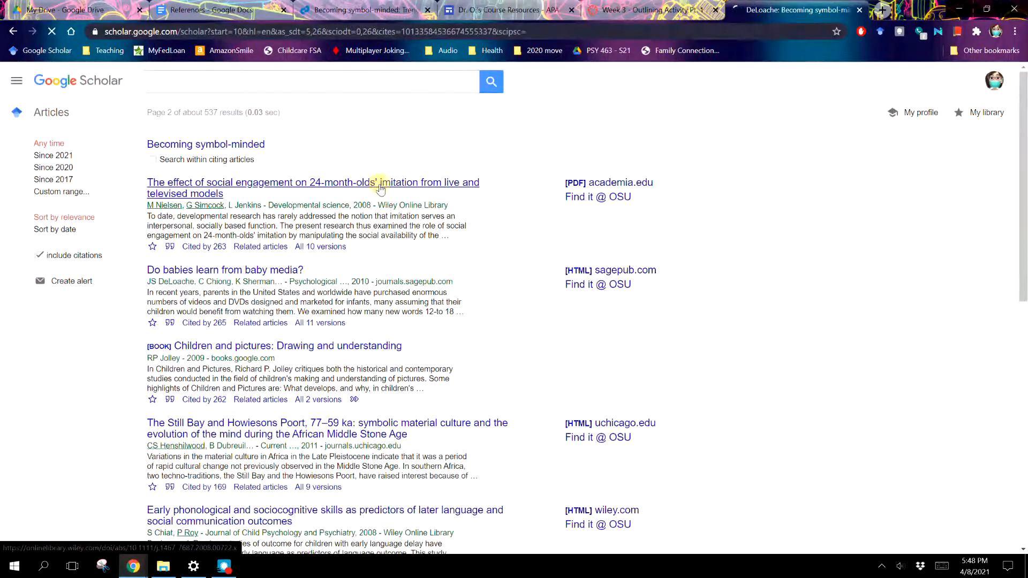
pyautogui.click(379, 186)
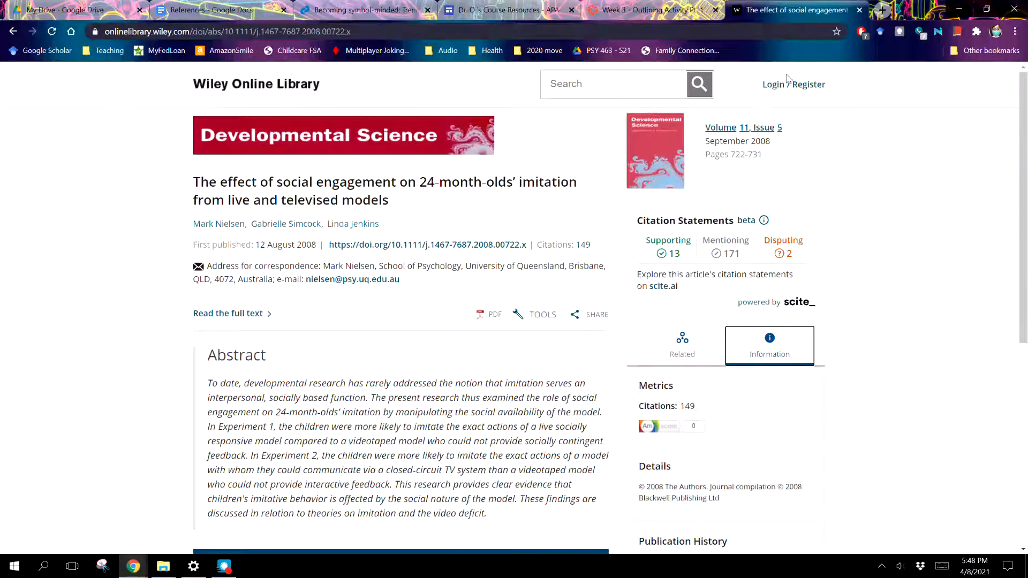
pyautogui.moveTo(387, 201); pyautogui.dragTo(195, 187)
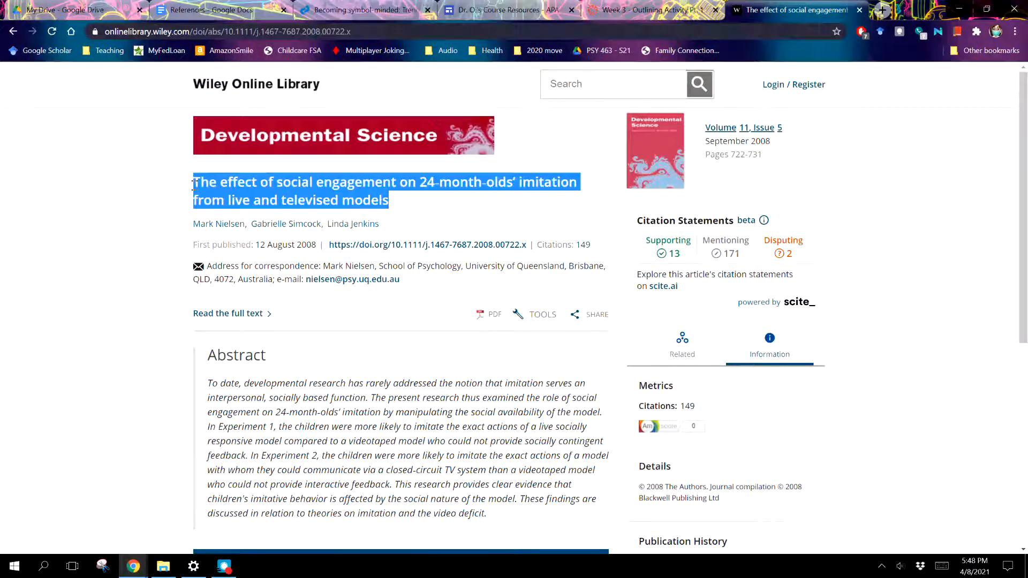
pyautogui.click(880, 31)
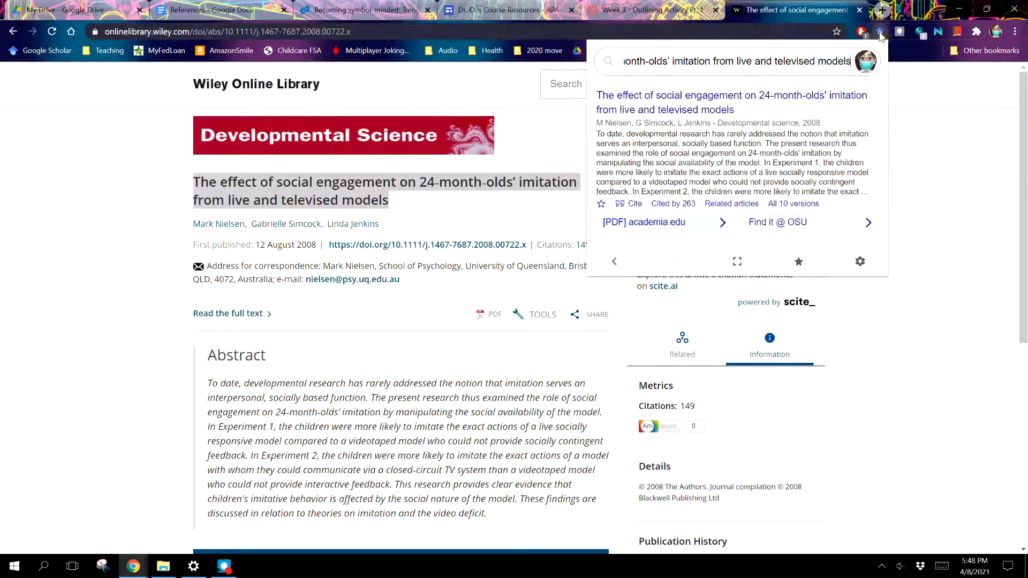
pyautogui.click(636, 209)
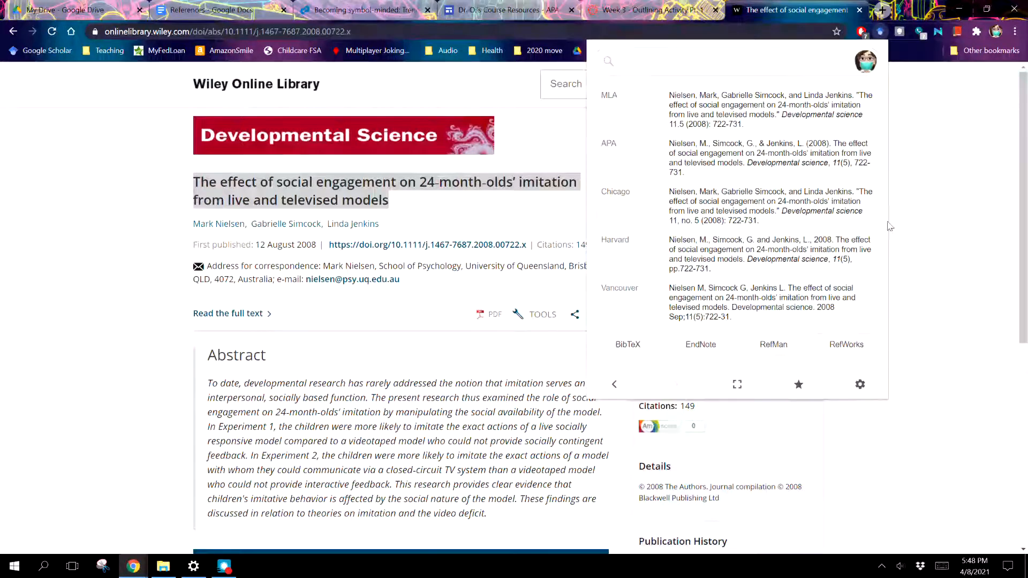
pyautogui.click(953, 217)
# Place the article window beside the References document and start a new last entry with the article's three authors in APA form and "(2008)."
pyautogui.moveTo(923, 11); pyautogui.dragTo(2, 129)
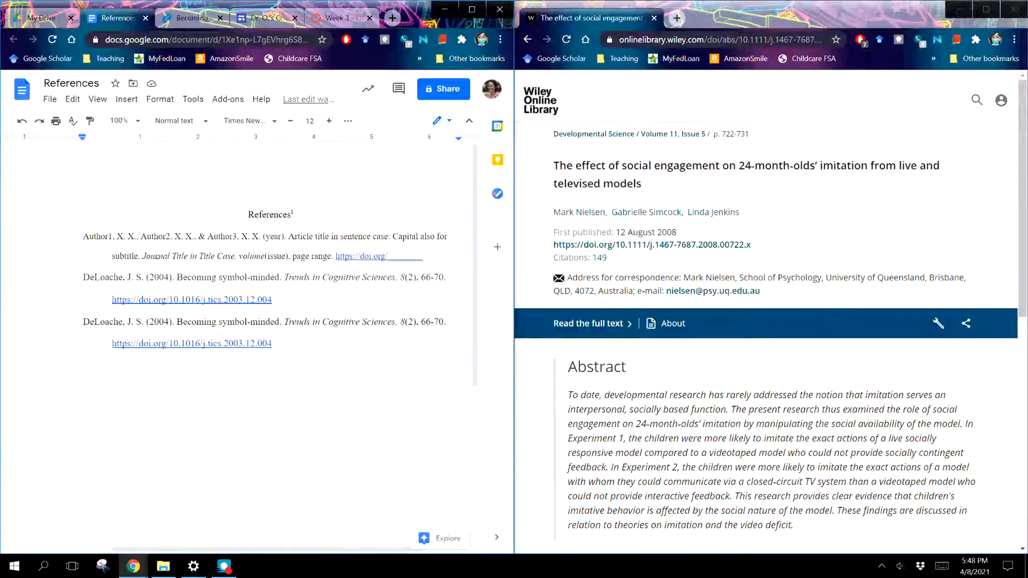
pyautogui.click(156, 256)
pyautogui.click(321, 344)
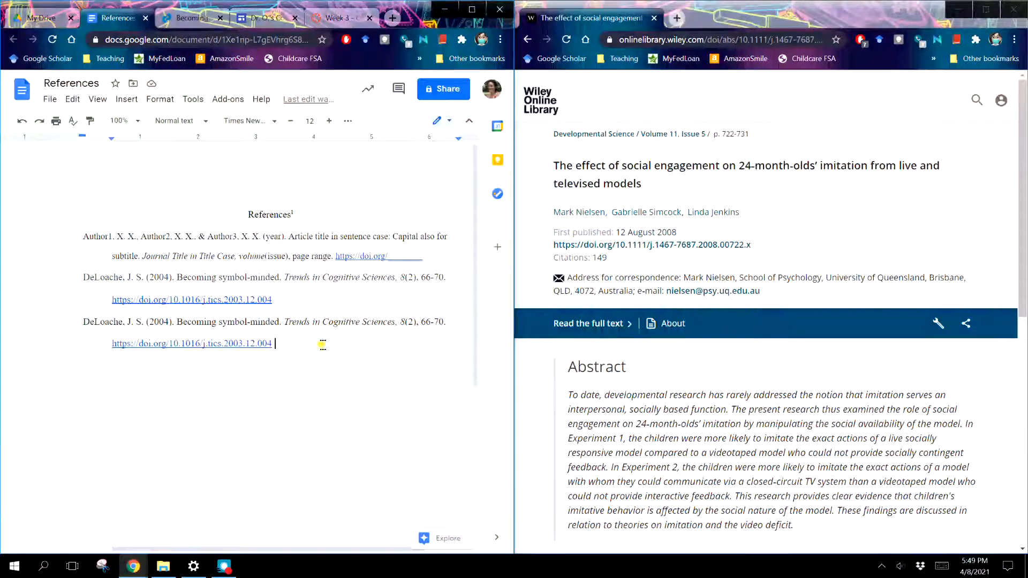
pyautogui.press('Return')
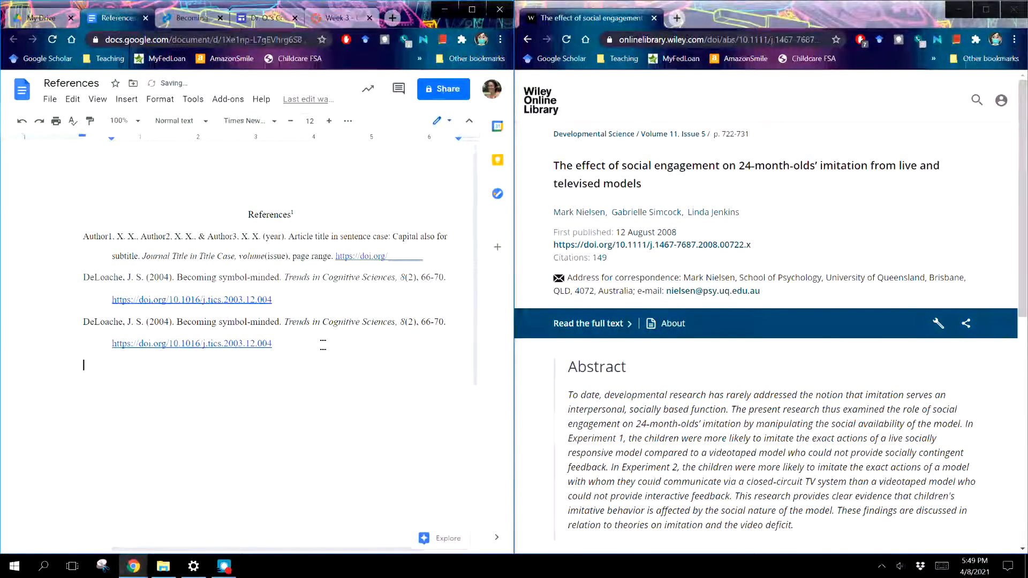
pyautogui.write('N')
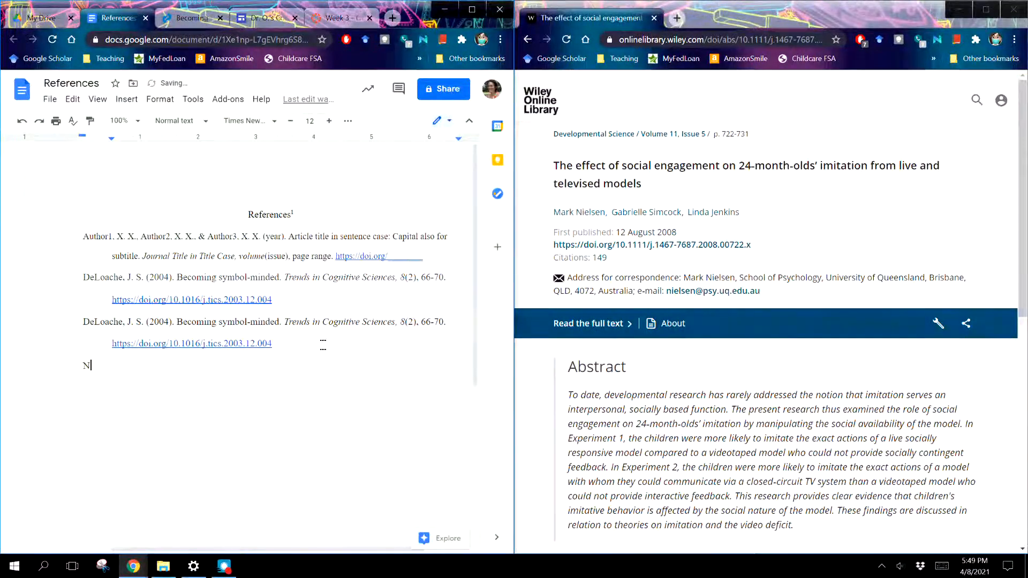
pyautogui.write('ielsen, M., Simcock, G., & ')
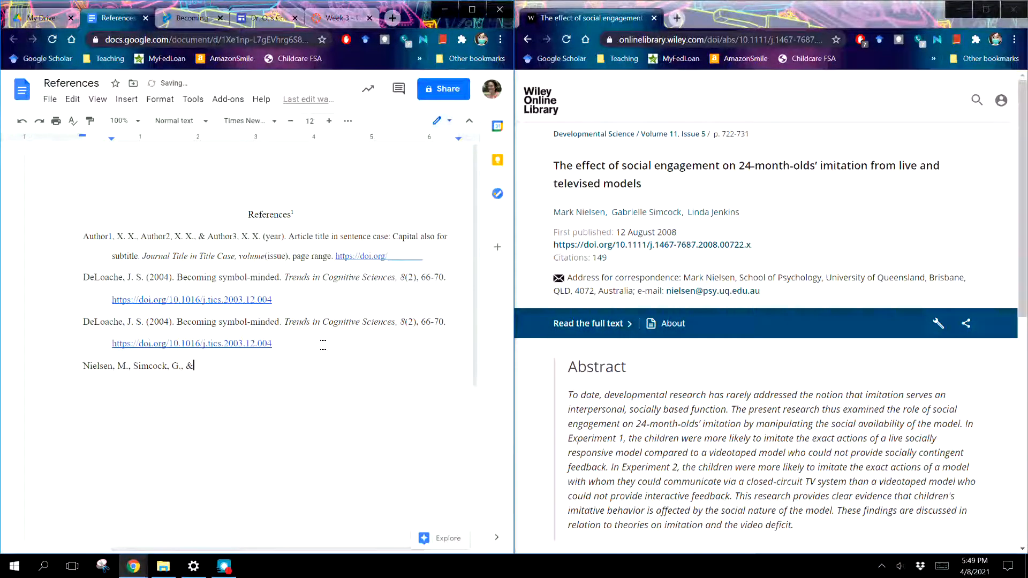
pyautogui.write('Jenkins, L. (')
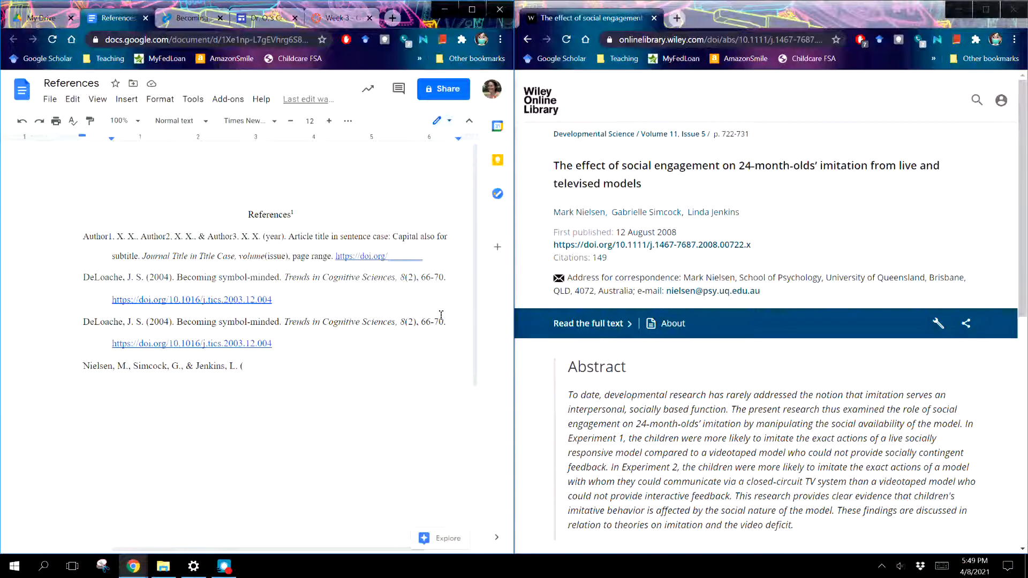
pyautogui.write('2008).')
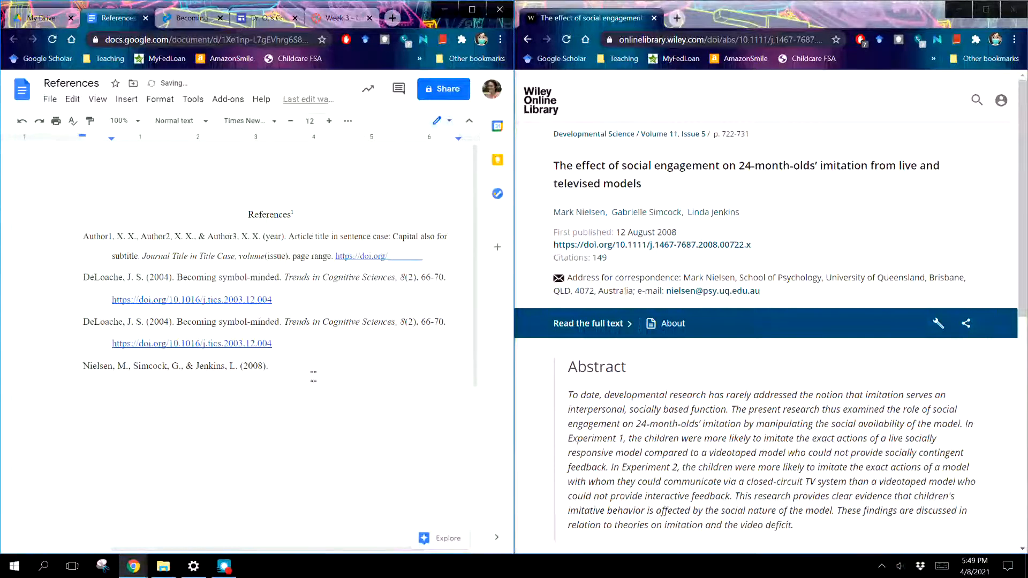
# Copy the article title from the Wiley page, paste it without formatting after the year in the new entry, and end it with a period
pyautogui.moveTo(643, 184); pyautogui.dragTo(553, 167)
pyautogui.hotkey('ctrl', 'c')
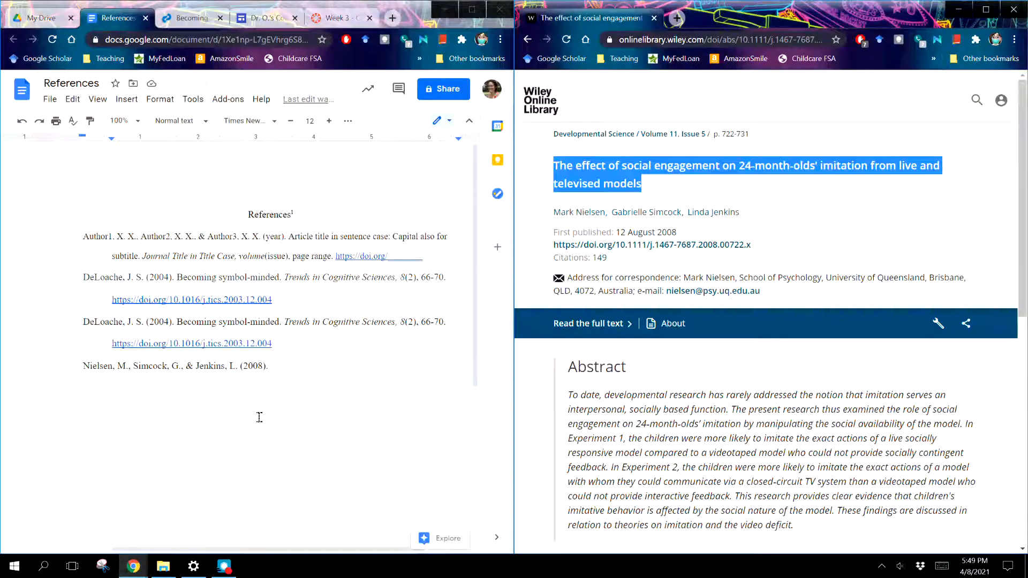
pyautogui.click(279, 366)
pyautogui.rightClick(281, 366)
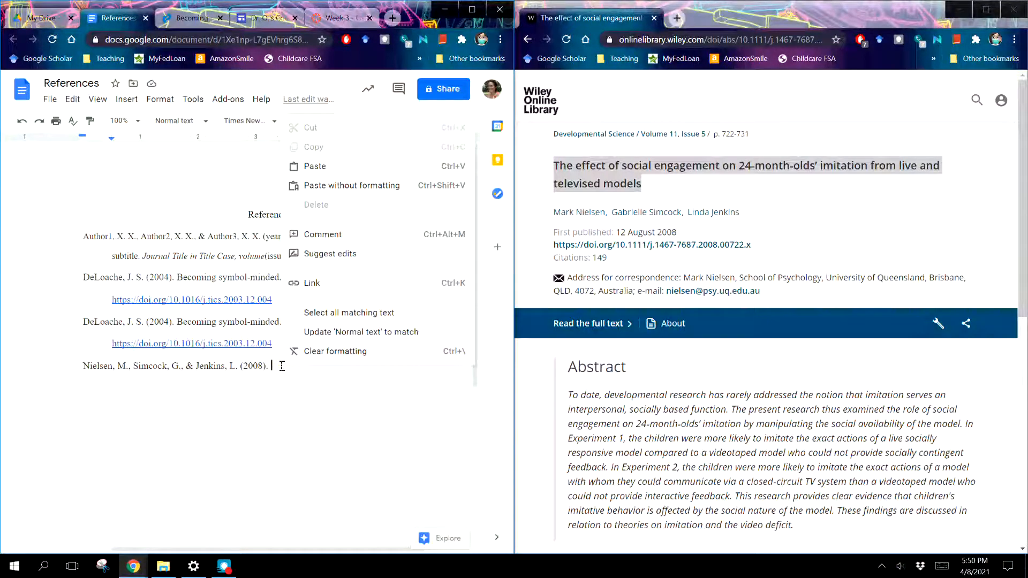
pyautogui.click(370, 184)
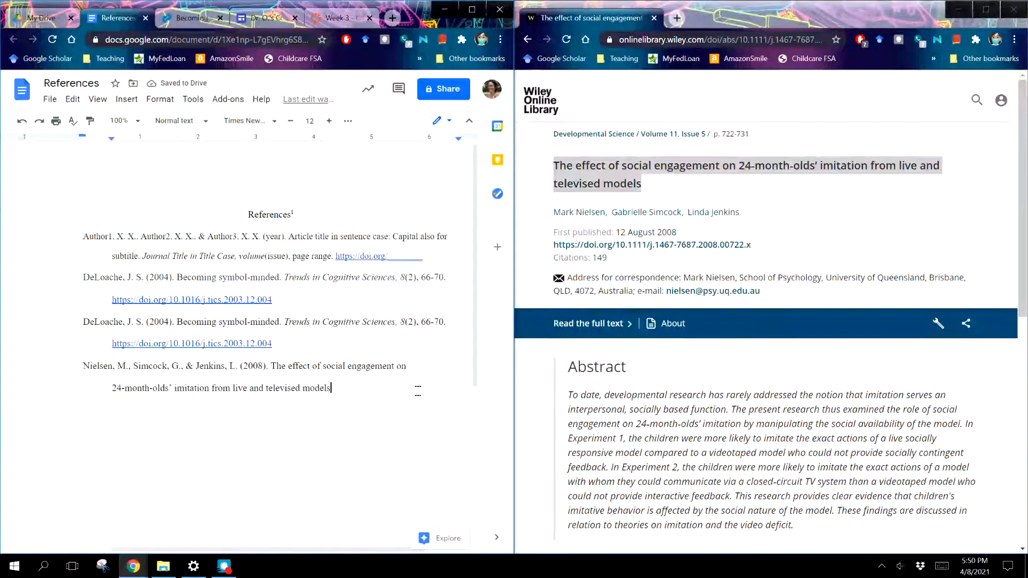
pyautogui.moveTo(289, 237); pyautogui.dragTo(138, 258)
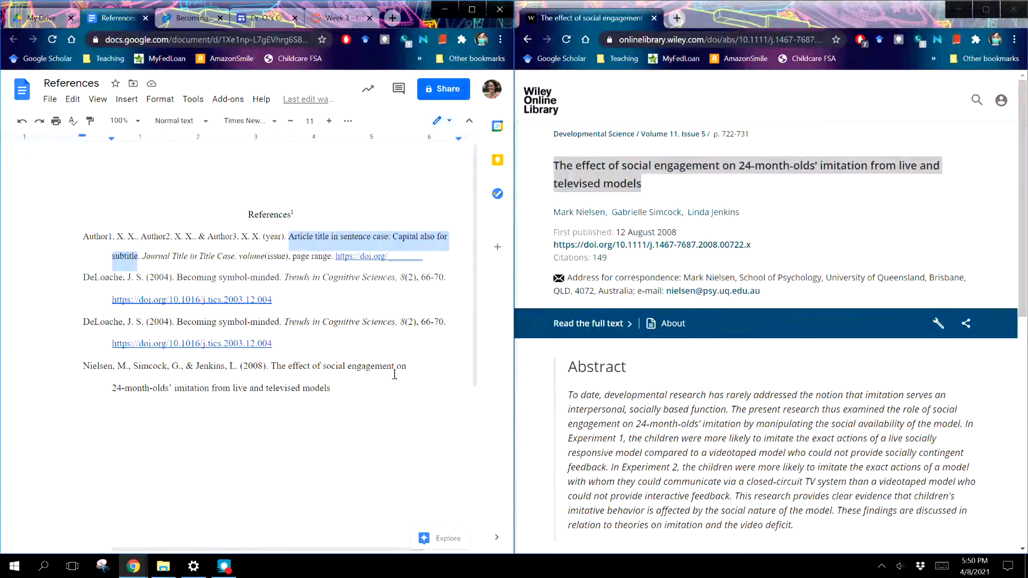
pyautogui.click(332, 388)
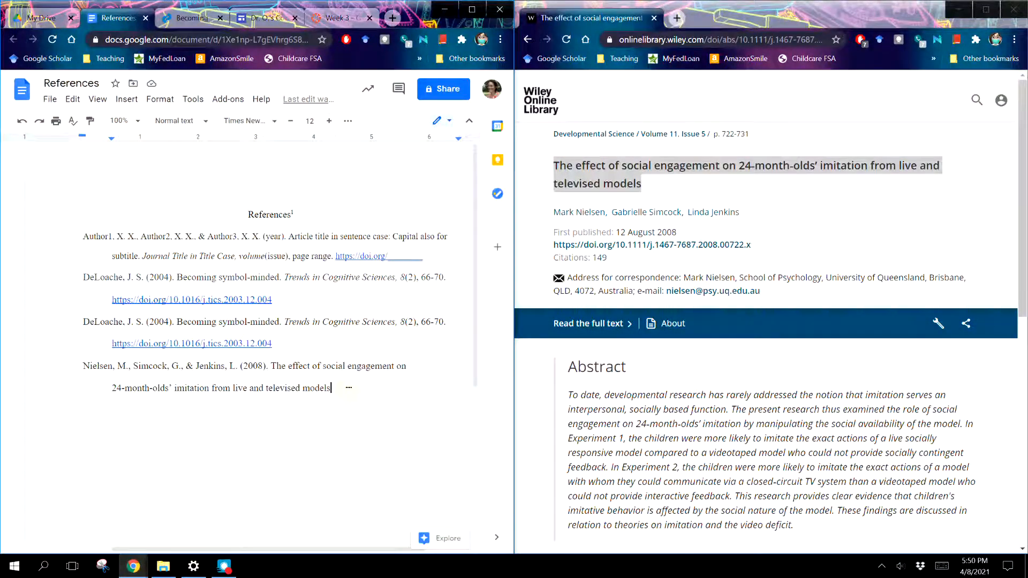
pyautogui.write('.')
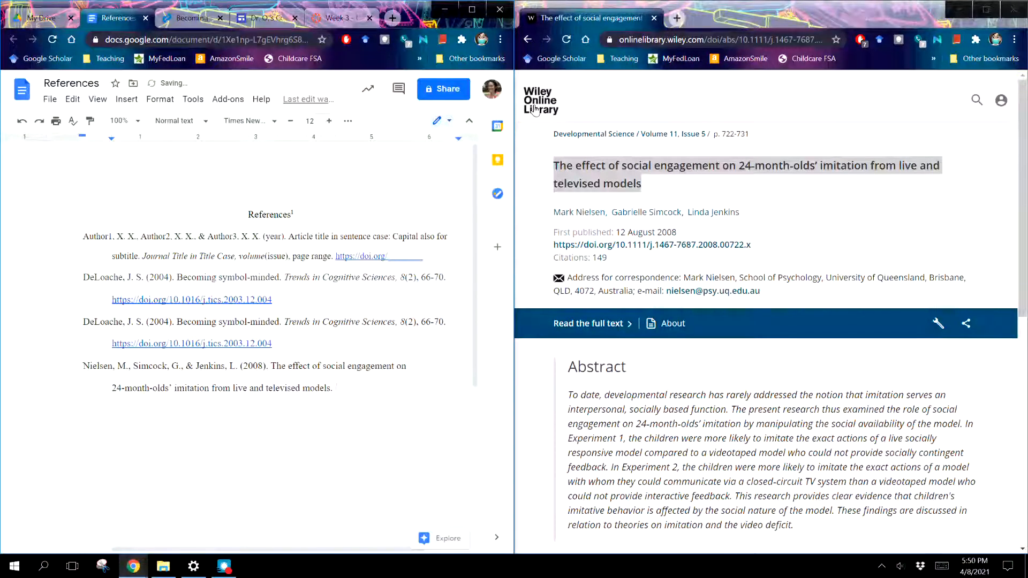
# Add the journal details "Developmental Science, 11(5), 722-731." after the title, italicizing only the journal name and volume number
pyautogui.hotkey('ctrl', 'i')
pyautogui.write('Developmental Science')
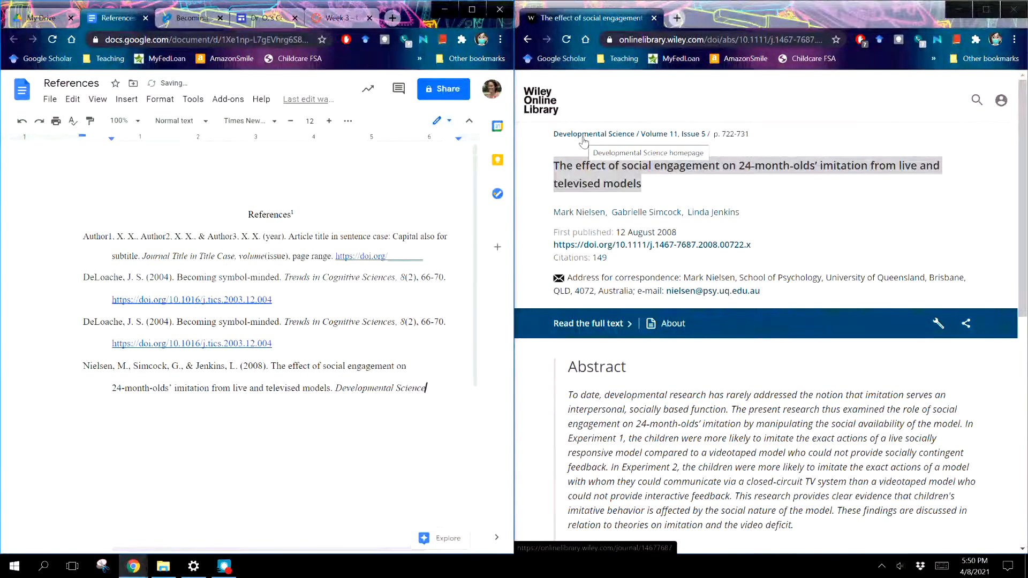
pyautogui.write(',')
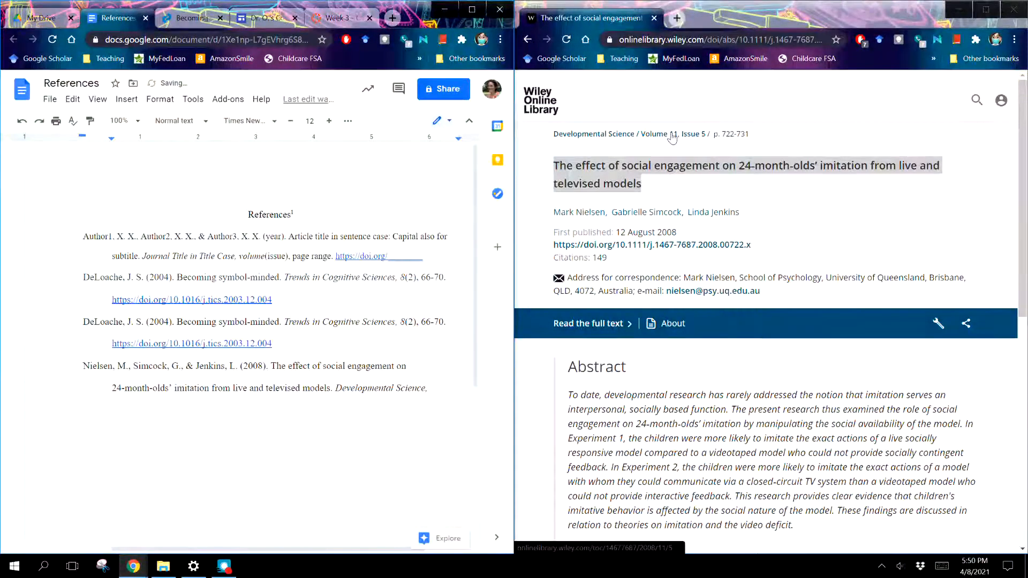
pyautogui.write(' 11')
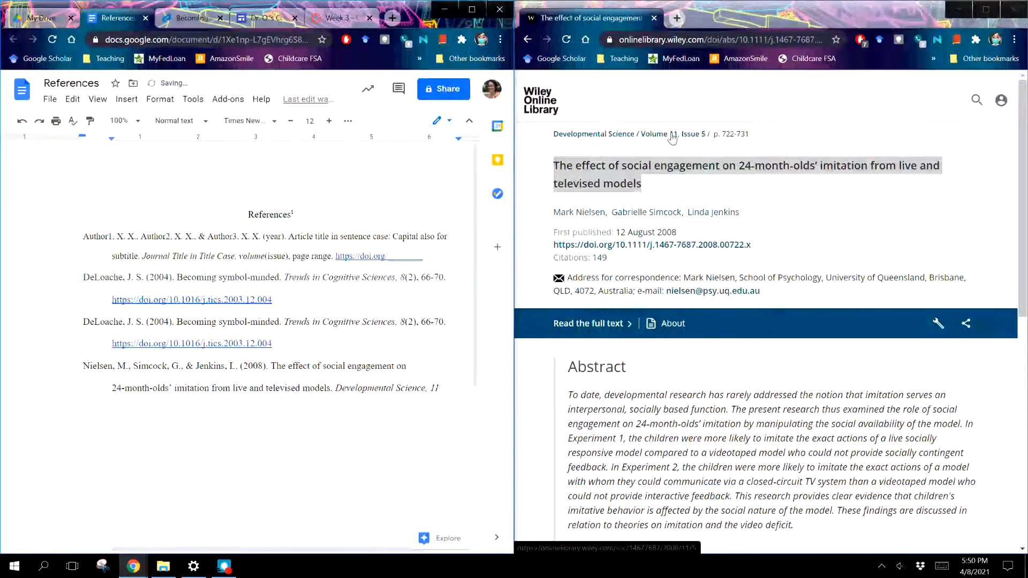
pyautogui.write('(')
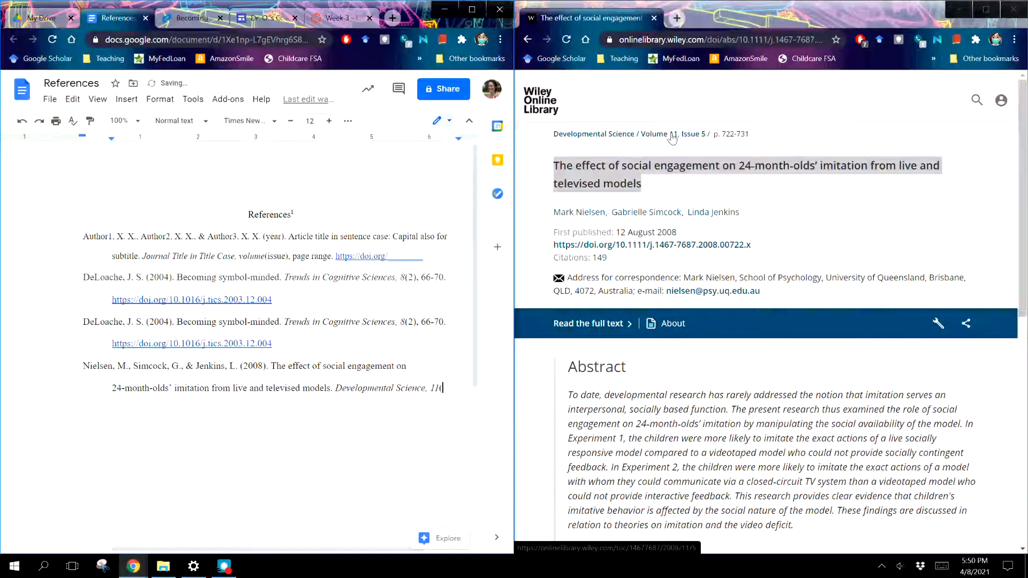
pyautogui.write('5')
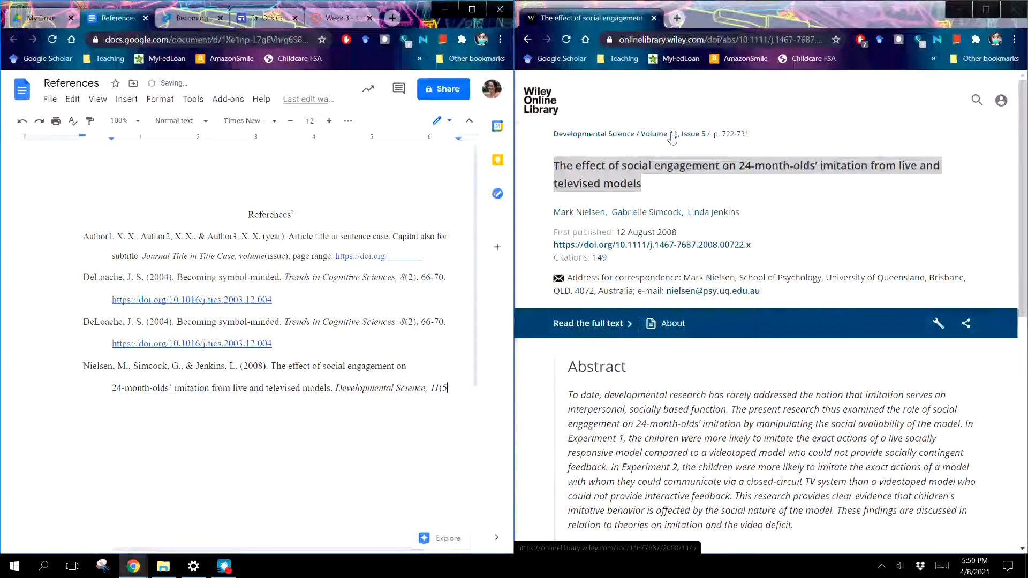
pyautogui.write('), ')
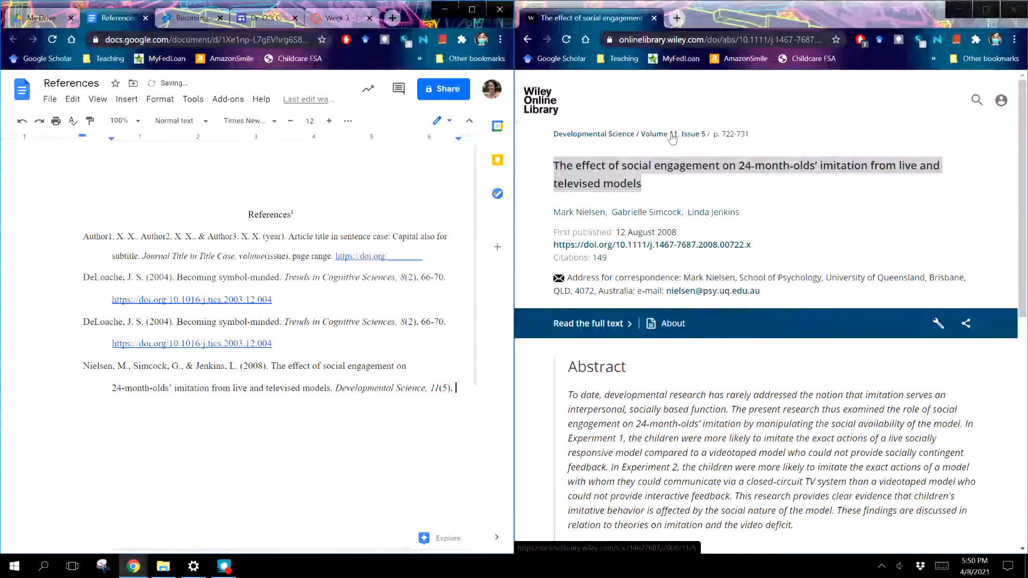
pyautogui.write('7')
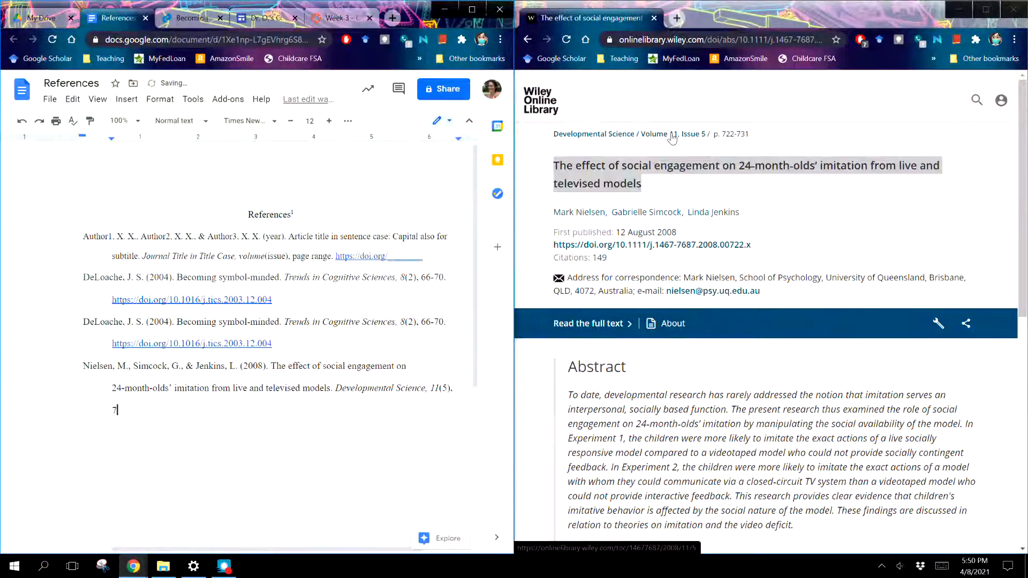
pyautogui.write('22-73')
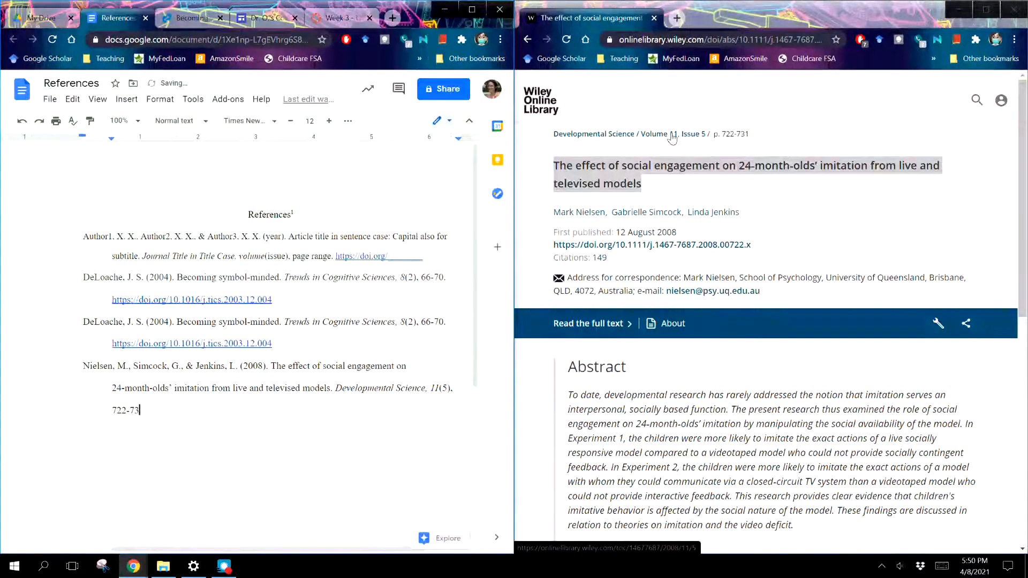
pyautogui.write('1.')
pyautogui.moveTo(771, 246); pyautogui.dragTo(535, 244)
pyautogui.hotkey('ctrl', 'c')
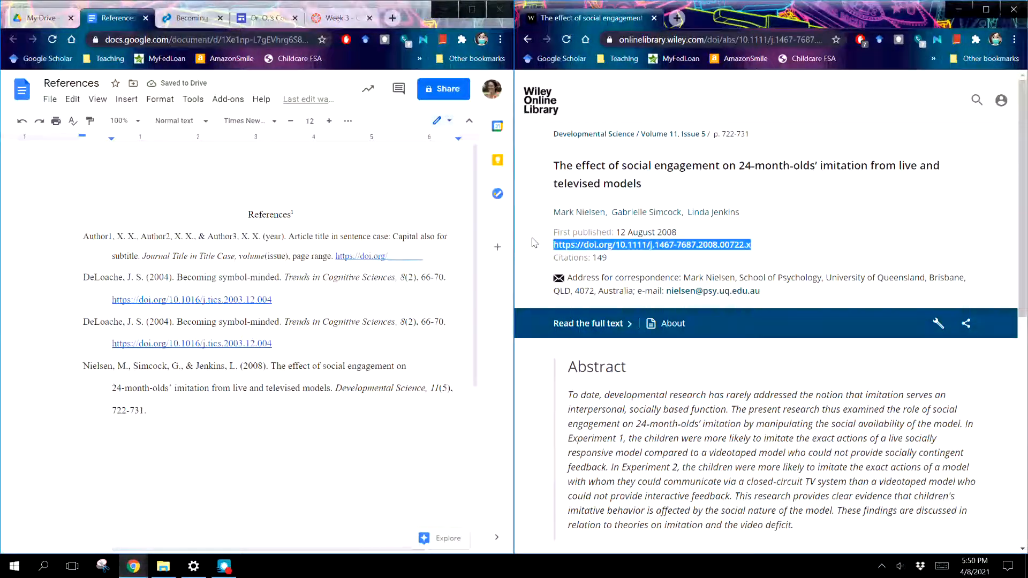
pyautogui.click(161, 411)
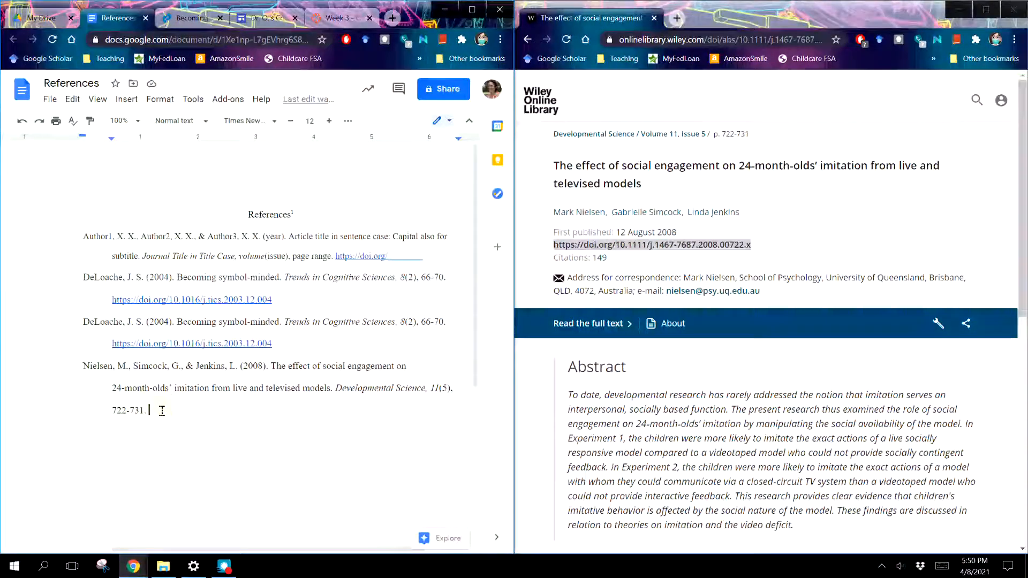
pyautogui.rightClick(162, 410)
pyautogui.click(276, 231)
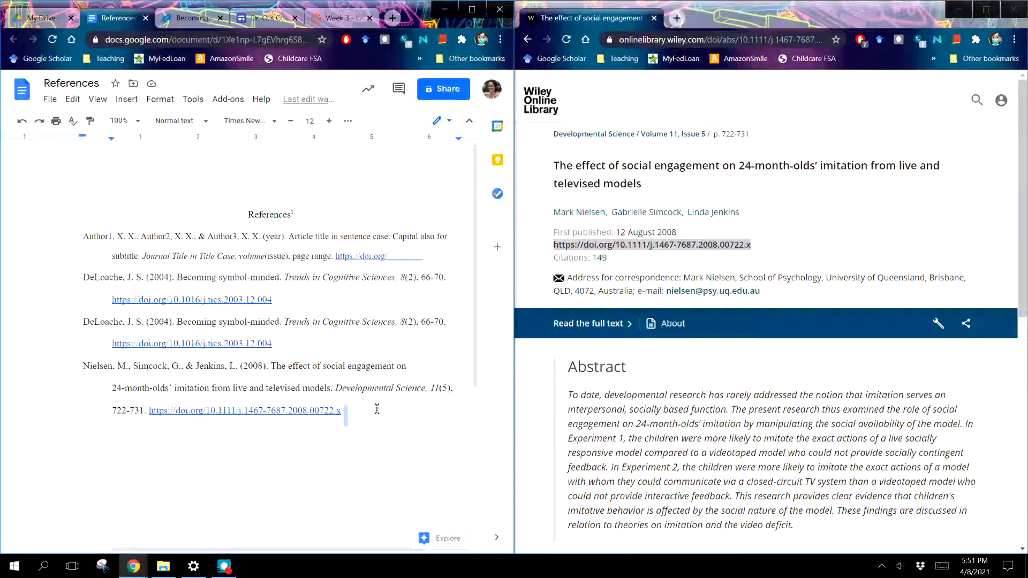
pyautogui.click(224, 566)
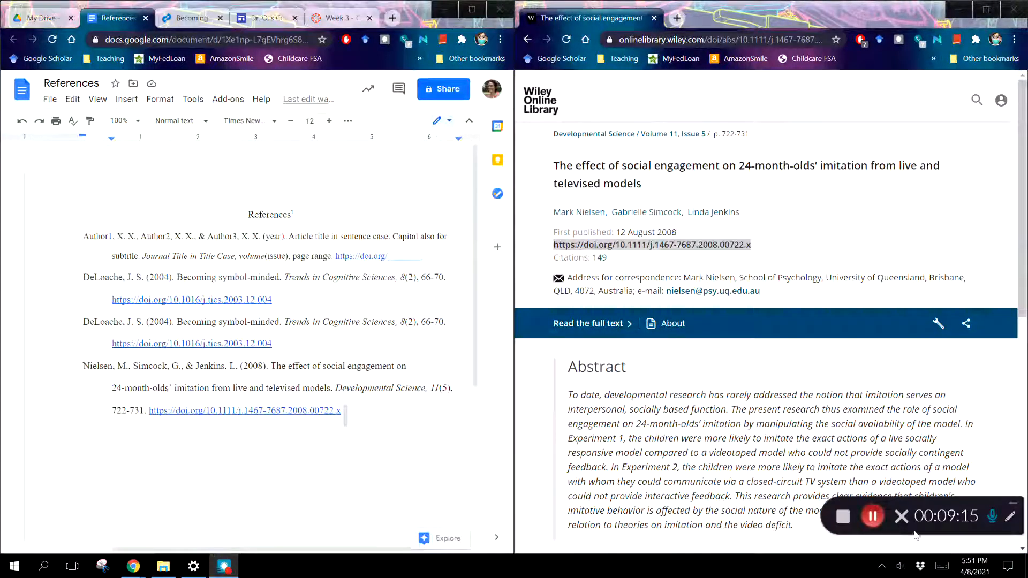